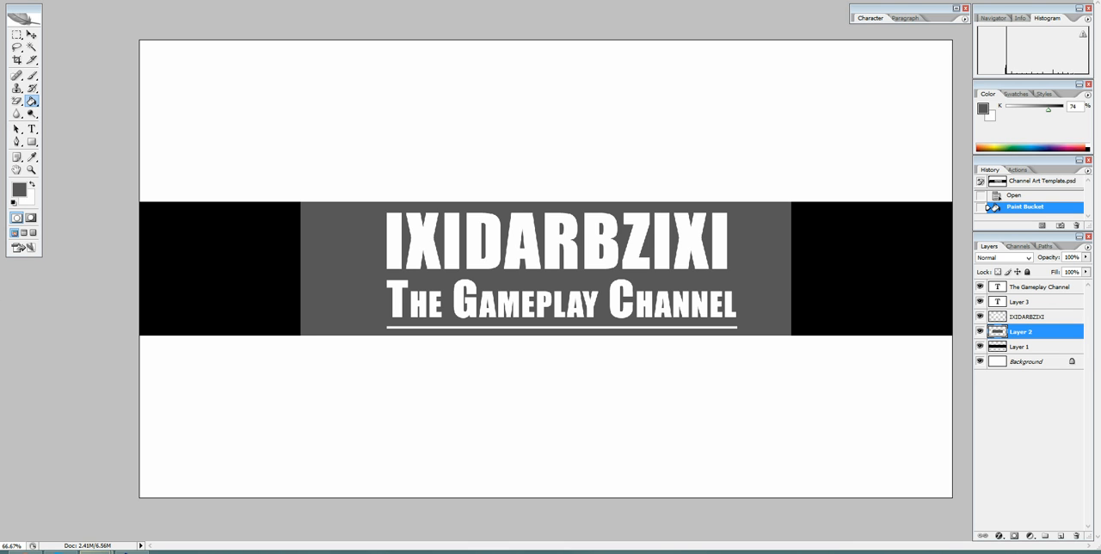
Switch from the Paint Bucket to the Move tool.
click(26, 551)
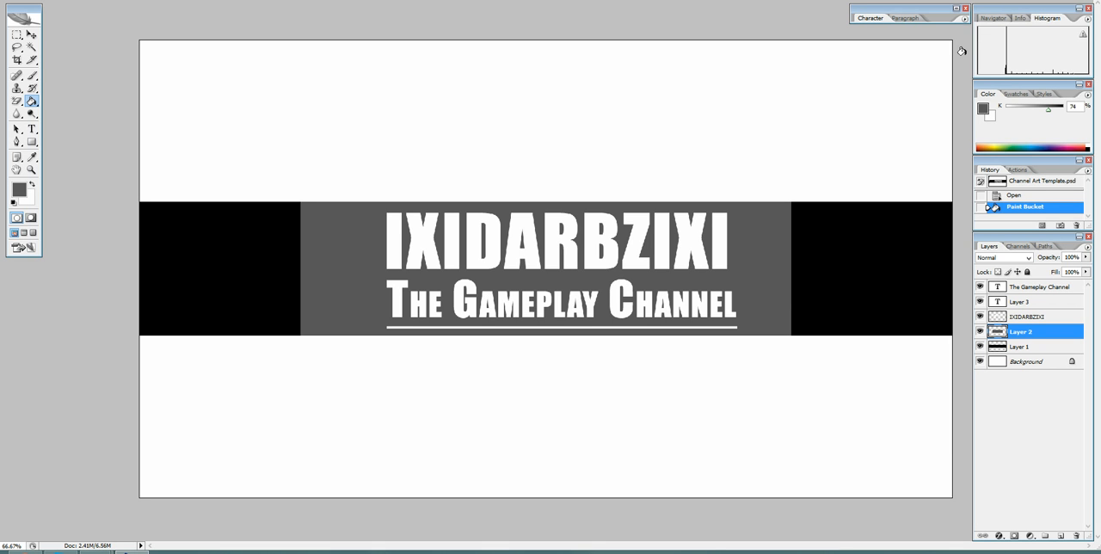
click(31, 35)
right_click(1027, 335)
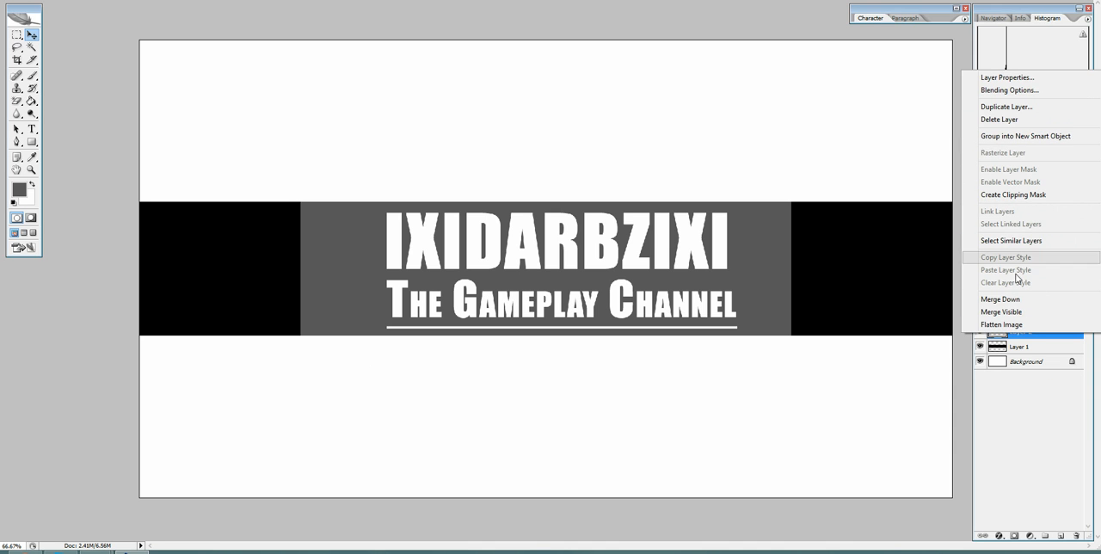
click(879, 404)
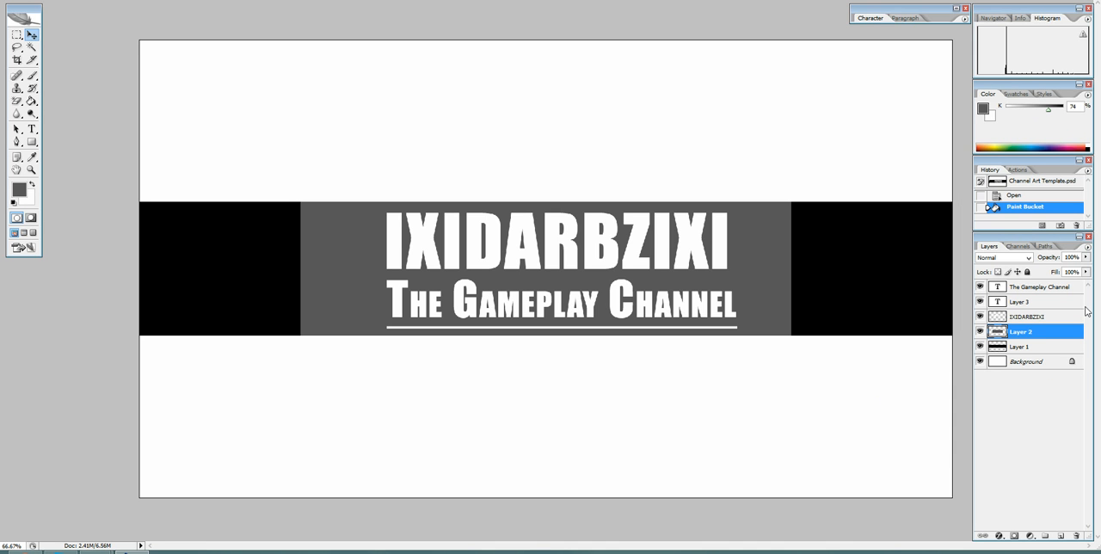
Check the channel art template's pixel dimensions in the Image Size dialog, leaving them unchanged.
click(88, 3)
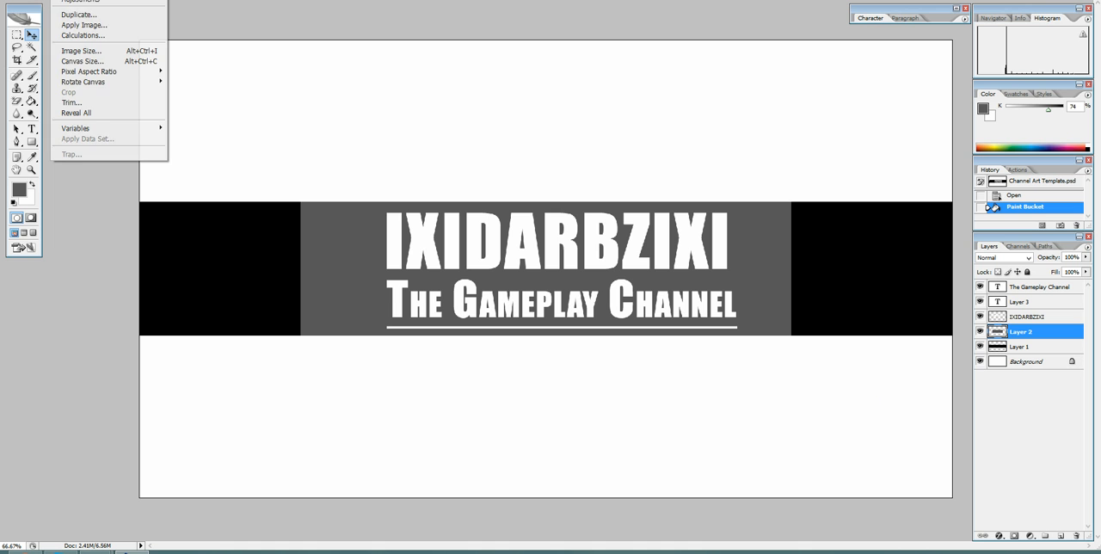
click(82, 51)
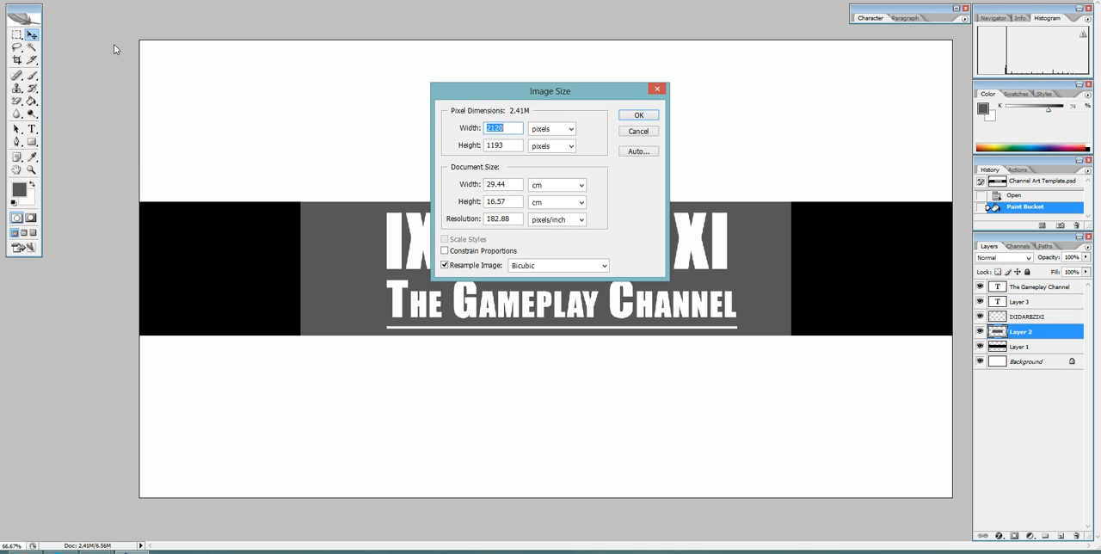
drag(532, 88, 464, 45)
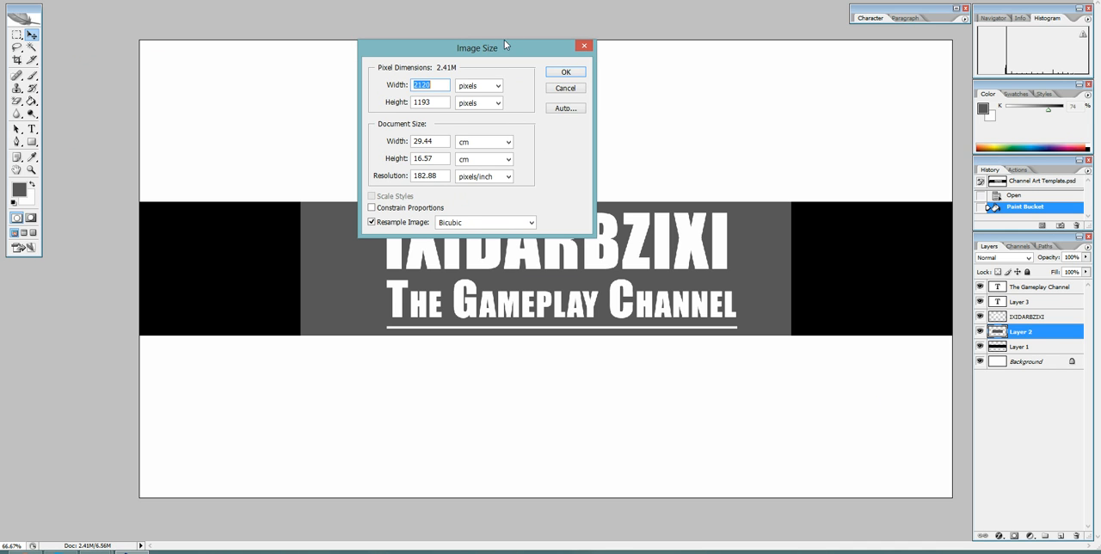
drag(513, 20, 473, 12)
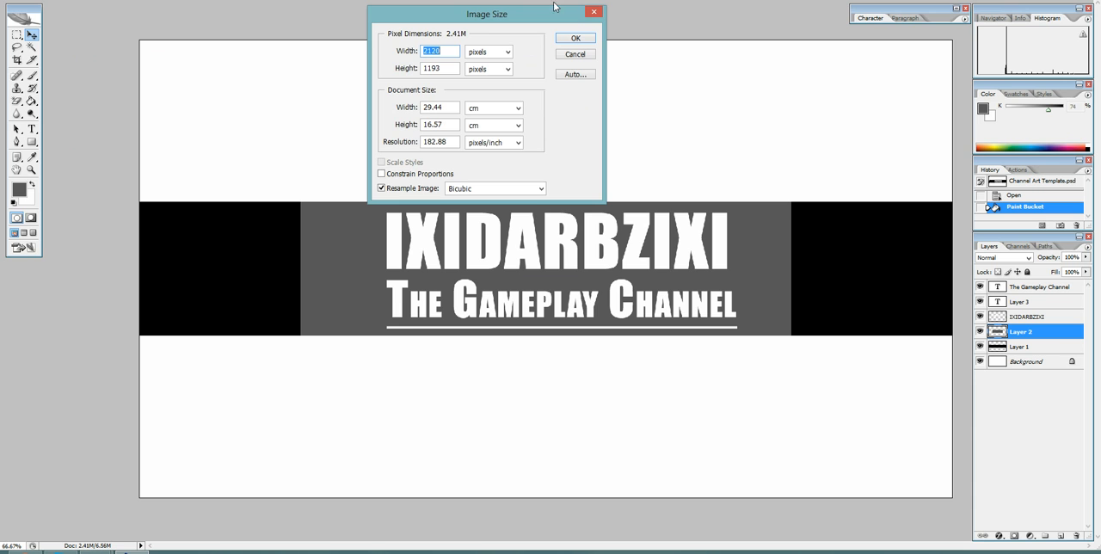
click(593, 12)
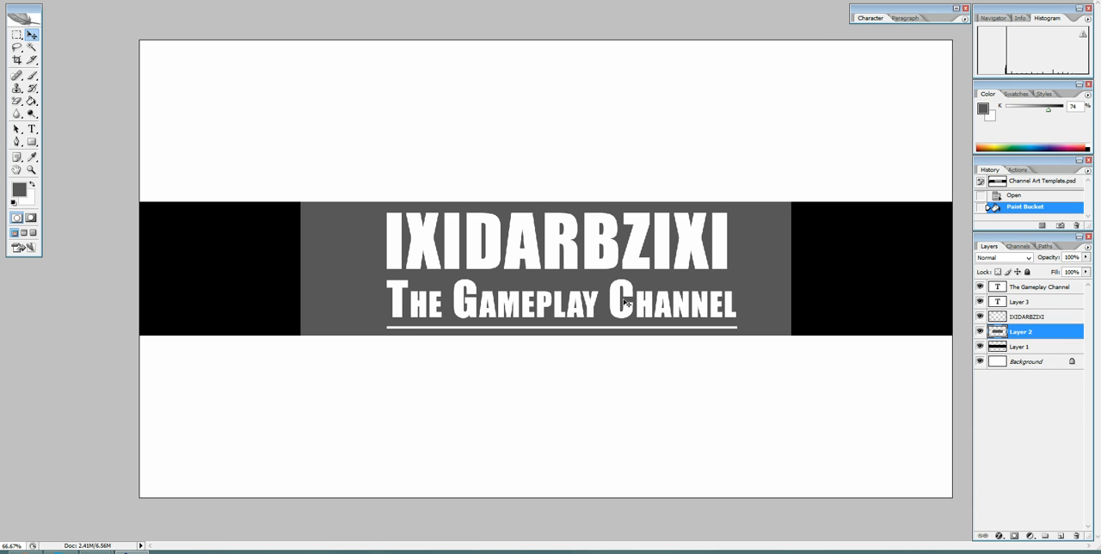
Move the grey Layer 2 rectangle up into the white area above the black band.
drag(734, 279, 772, 134)
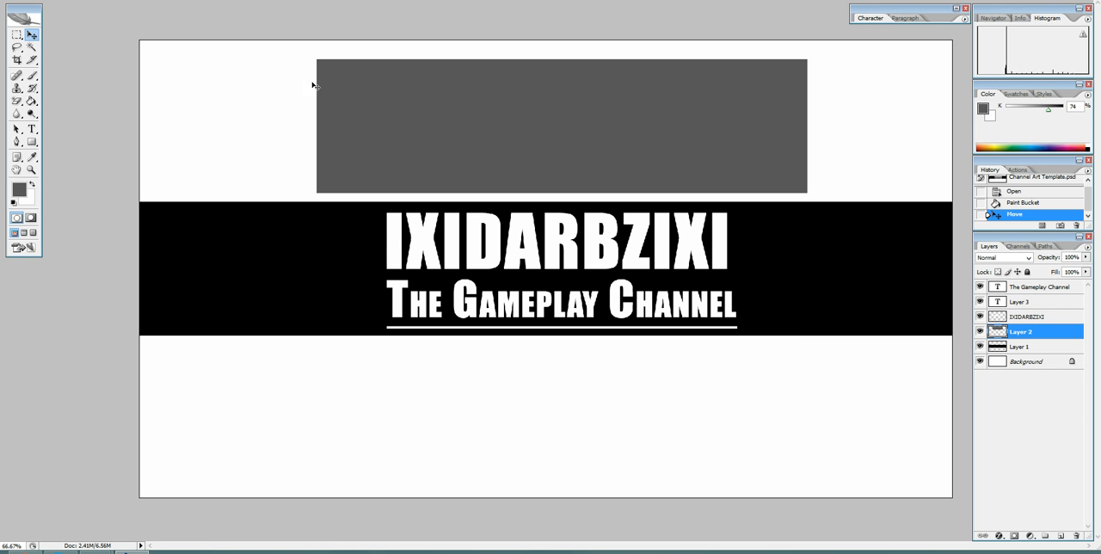
click(63, 0)
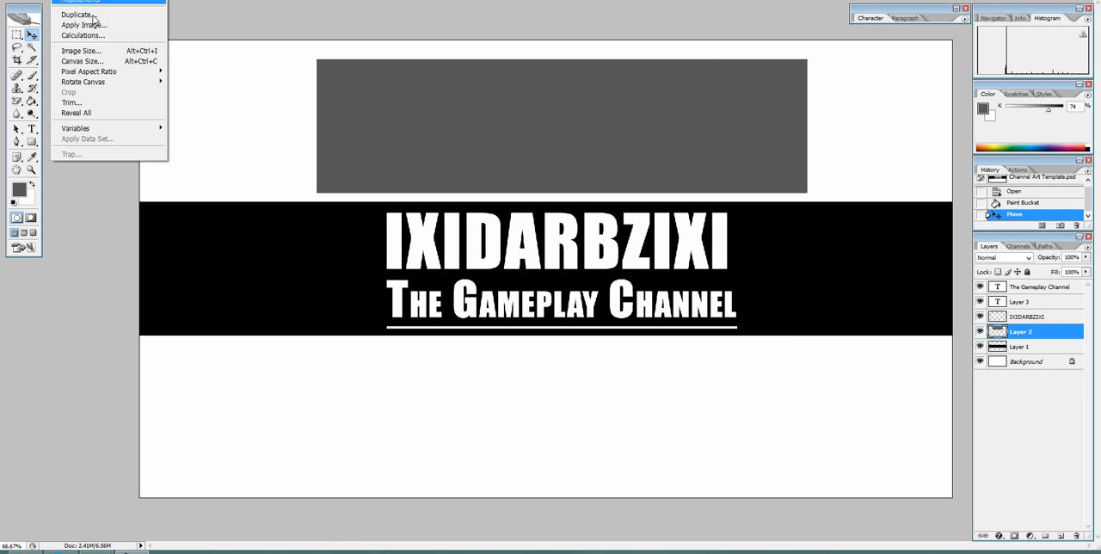
key(Escape)
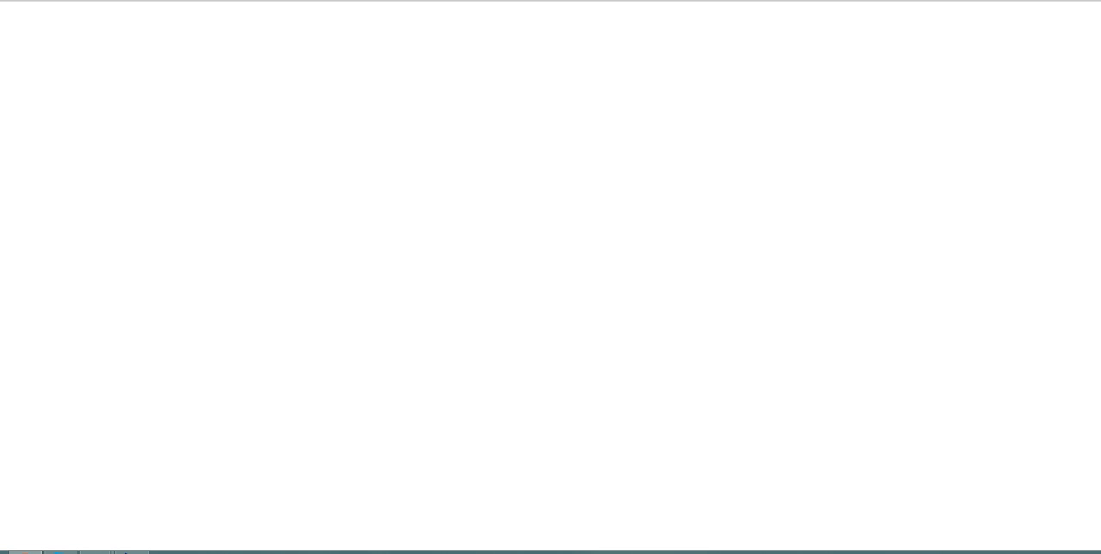
In the web browser, search for "channel art youtube" and view the size specs on YouTube Help's Channel Art Guidelines page.
text(channel art)
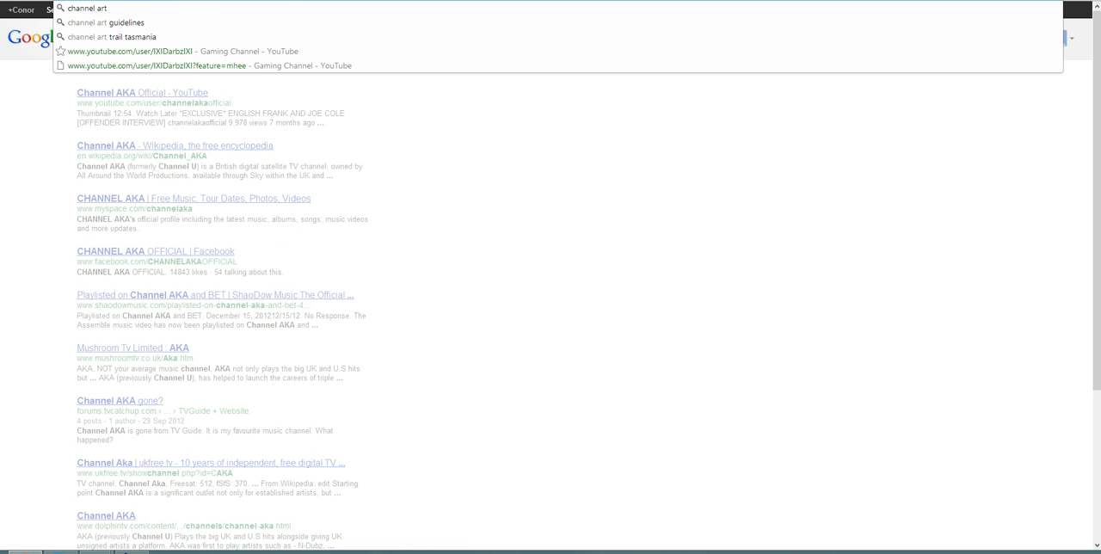
text( youtube)
key(Return)
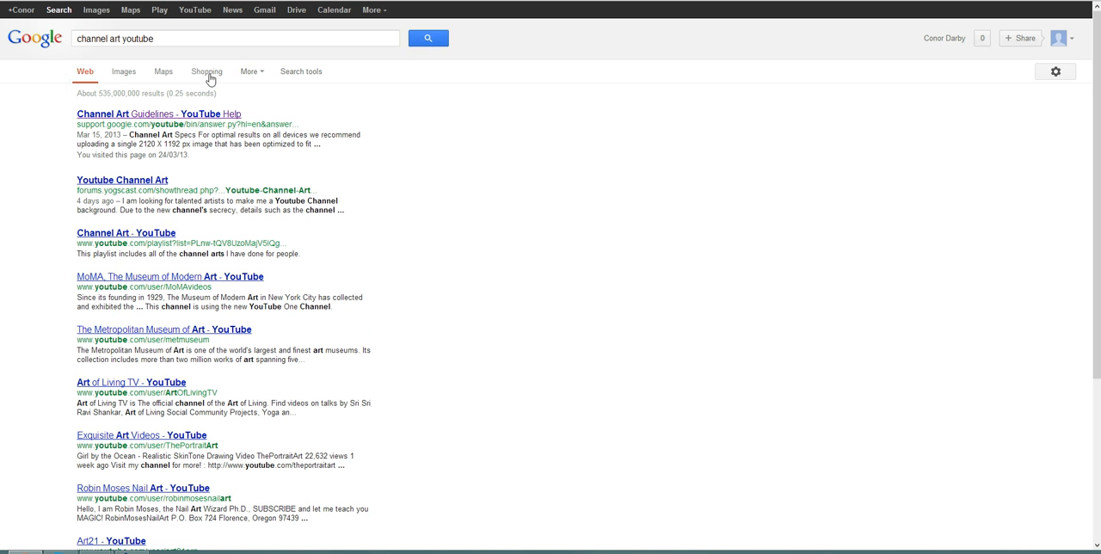
click(203, 247)
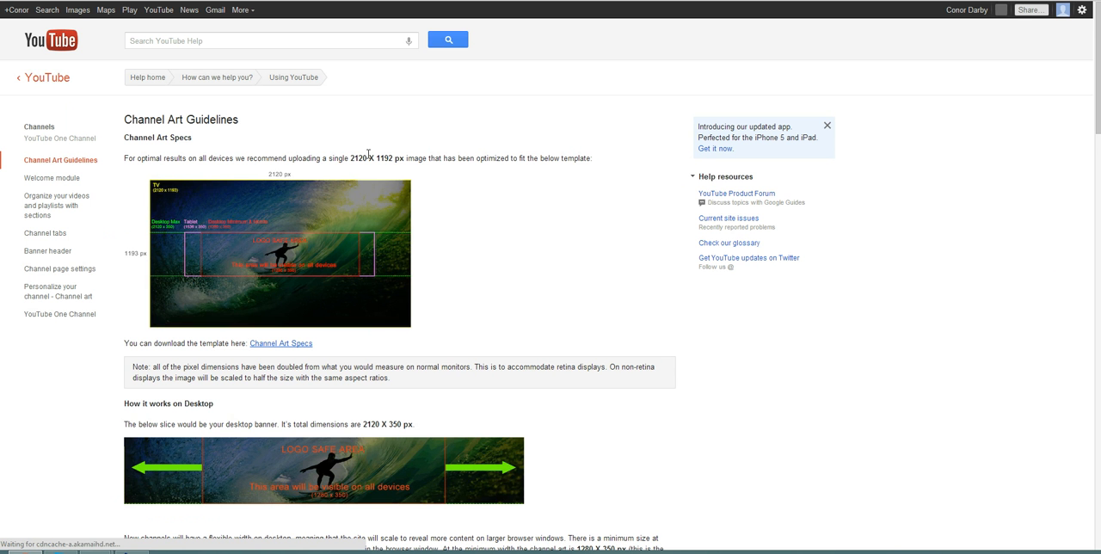
scroll(181, 225, down, 1)
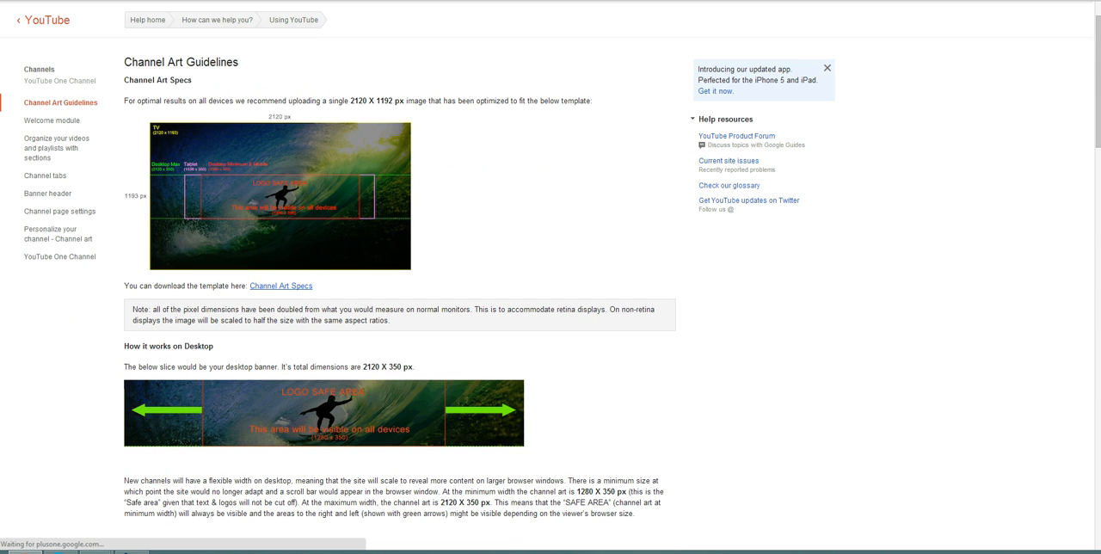
click(1091, 1)
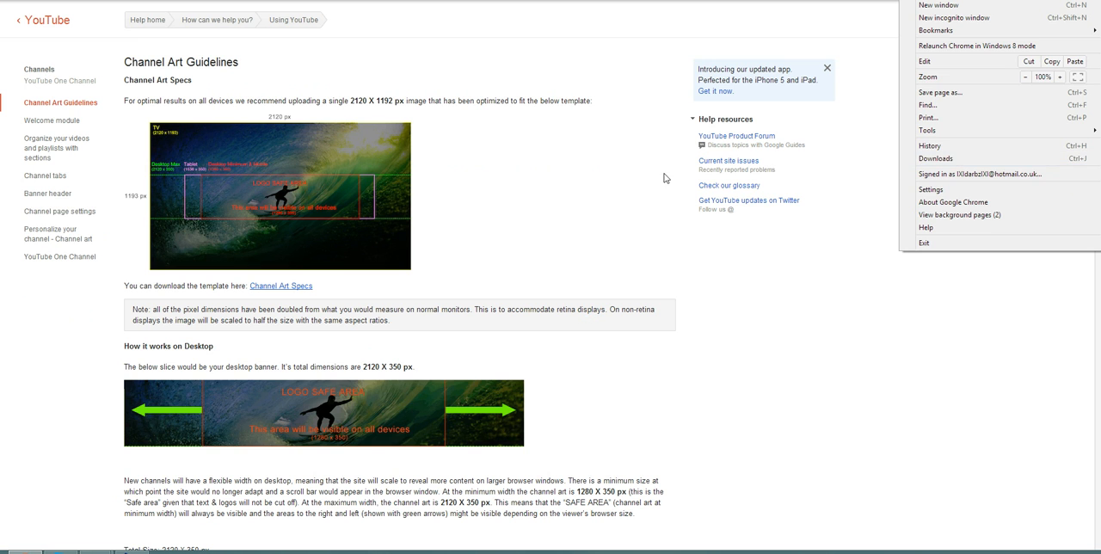
click(547, 151)
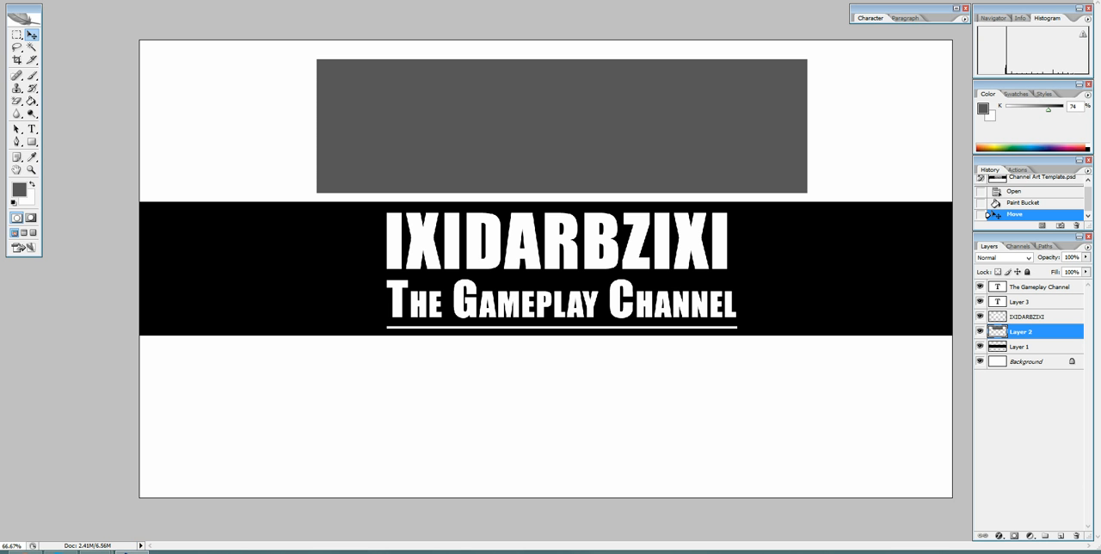
Start a new Photoshop document and set its width to 2120 pixels and its height to 1193 pixels.
click(19, 0)
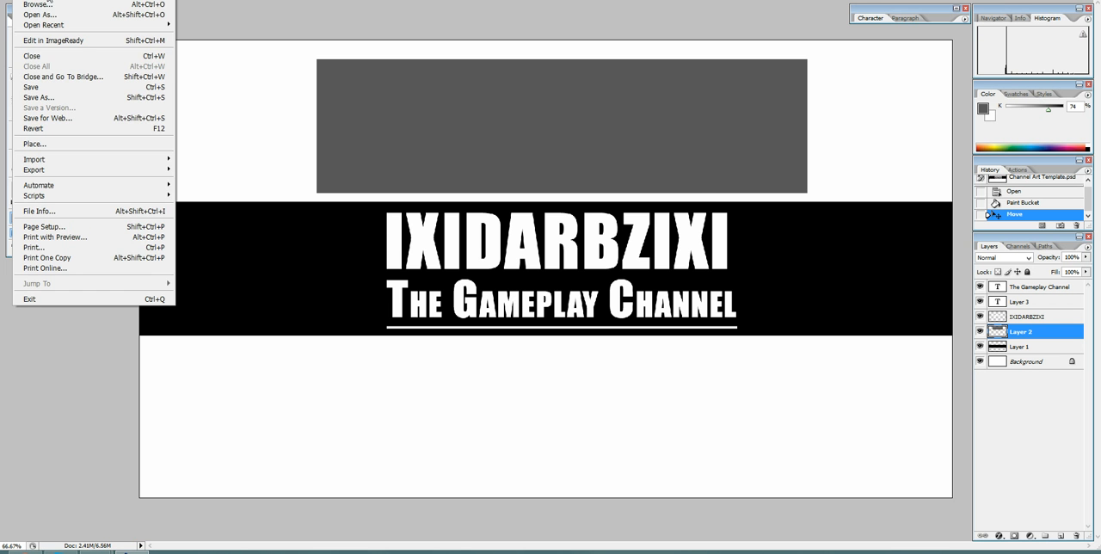
click(46, 0)
click(518, 150)
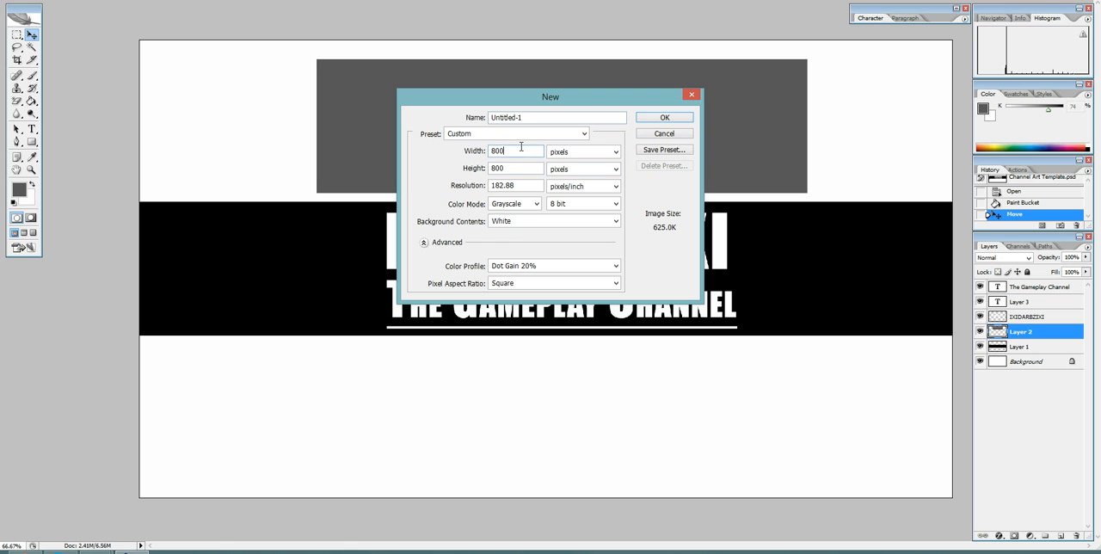
key(BackSpace)
key(BackSpace)
key(BackSpace)
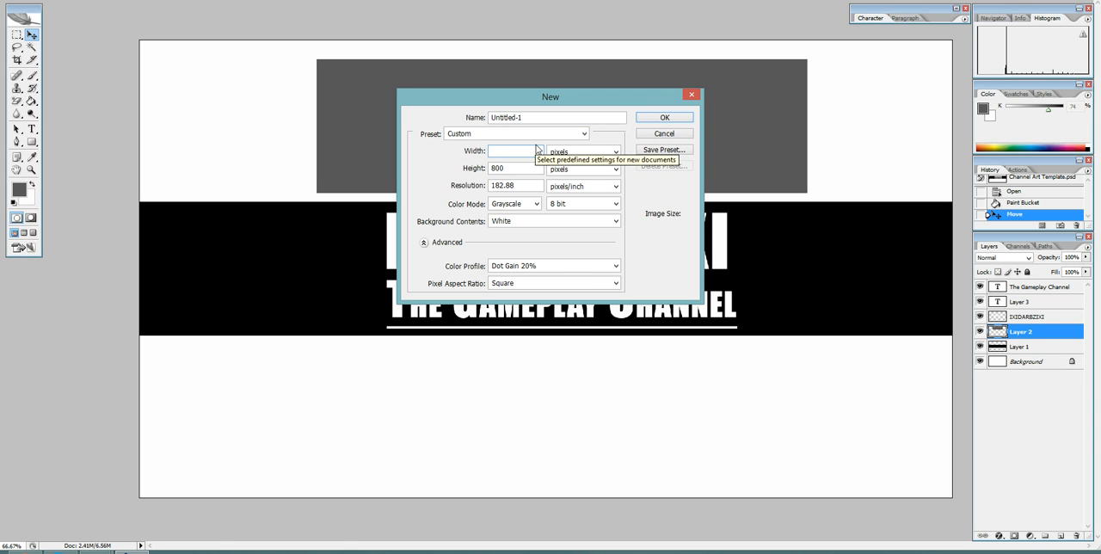
text(2120)
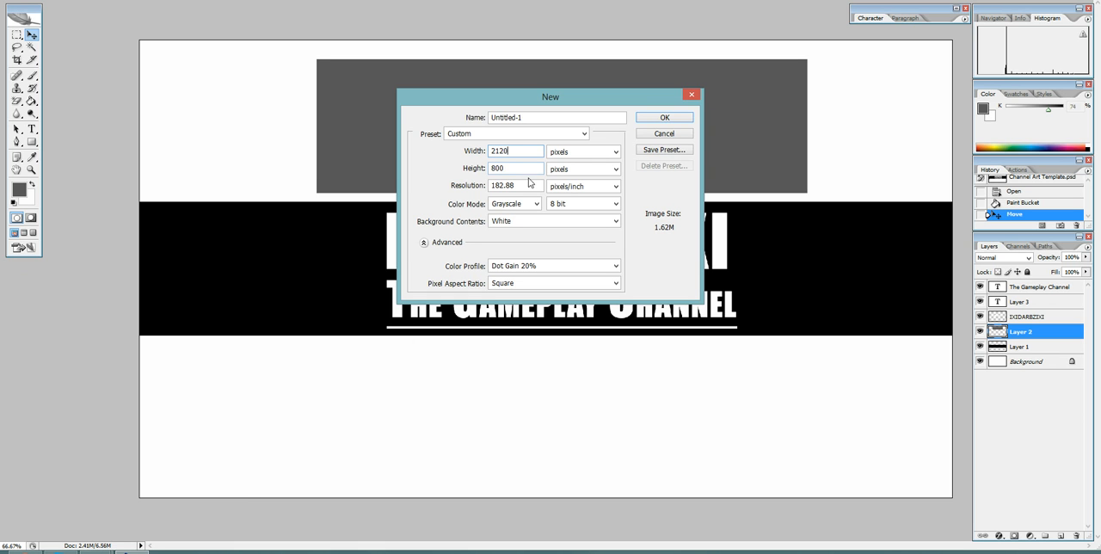
key(Tab)
key(BackSpace)
text(1193)
Check the recommended image size in the Channel Art Guidelines, then create the new 2120 × 1193 pixel document.
click(26, 552)
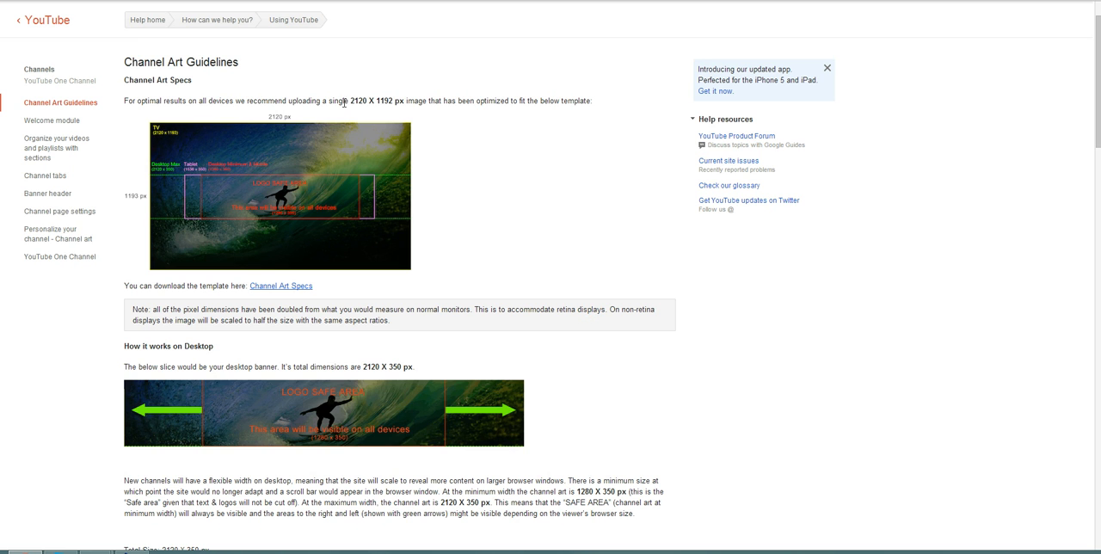
drag(352, 100, 393, 100)
click(393, 100)
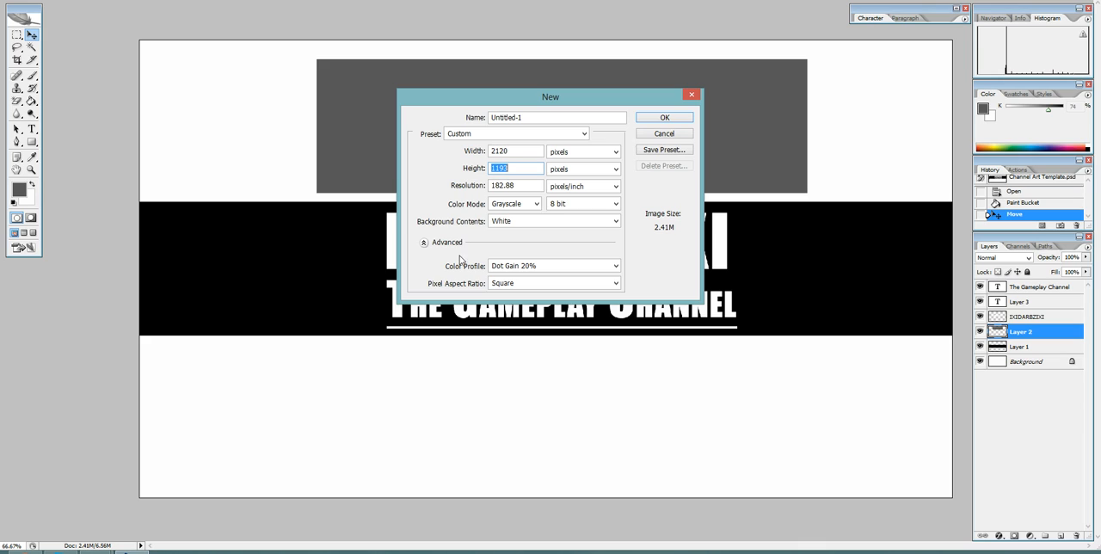
click(528, 166)
click(662, 118)
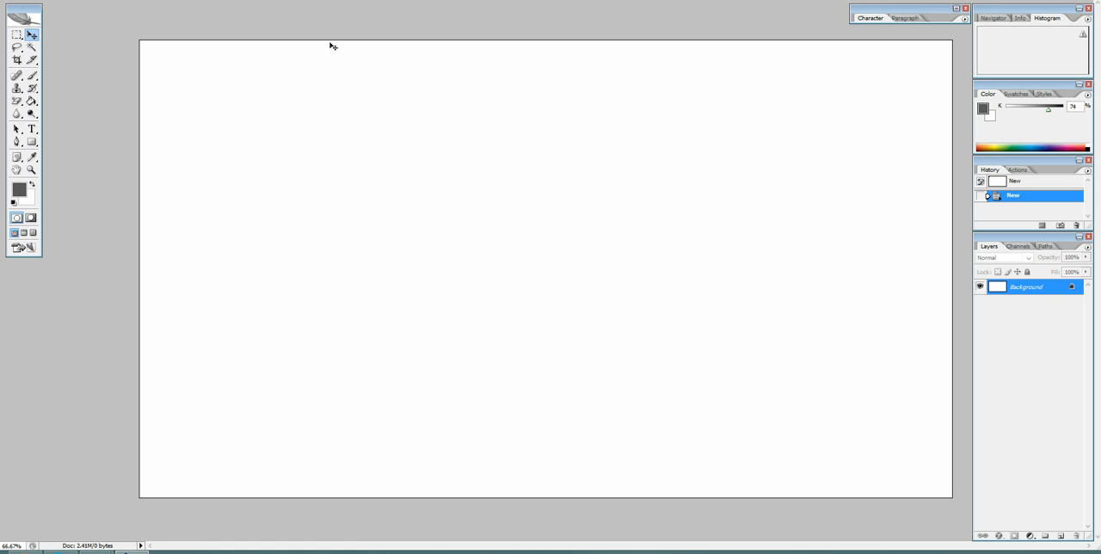
Create a second new document 2120 pixels wide and 350 pixels high, consulting the guidelines' desktop banner size.
click(27, 0)
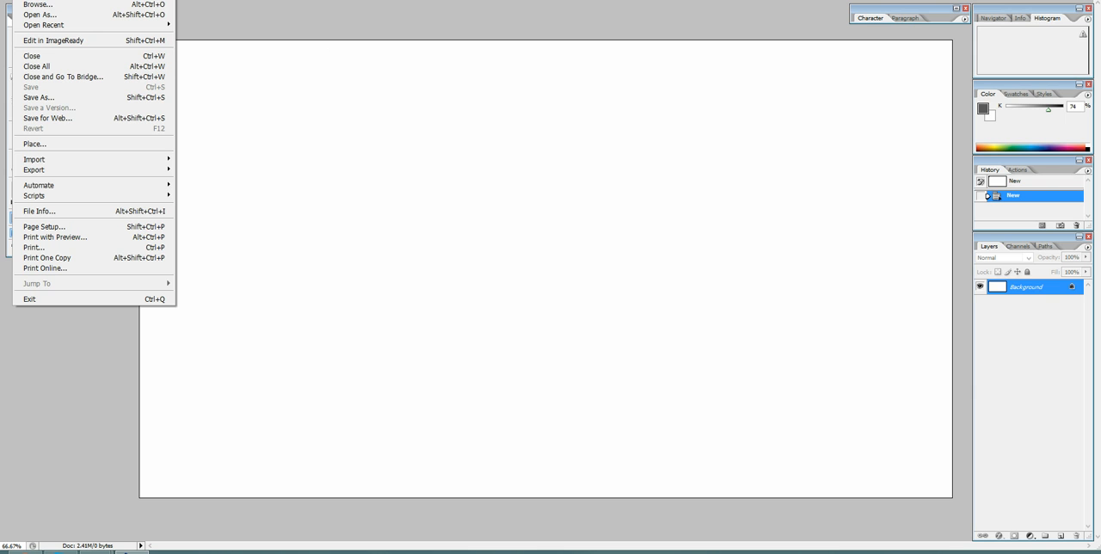
click(53, 0)
double_click(517, 150)
key(BackSpace)
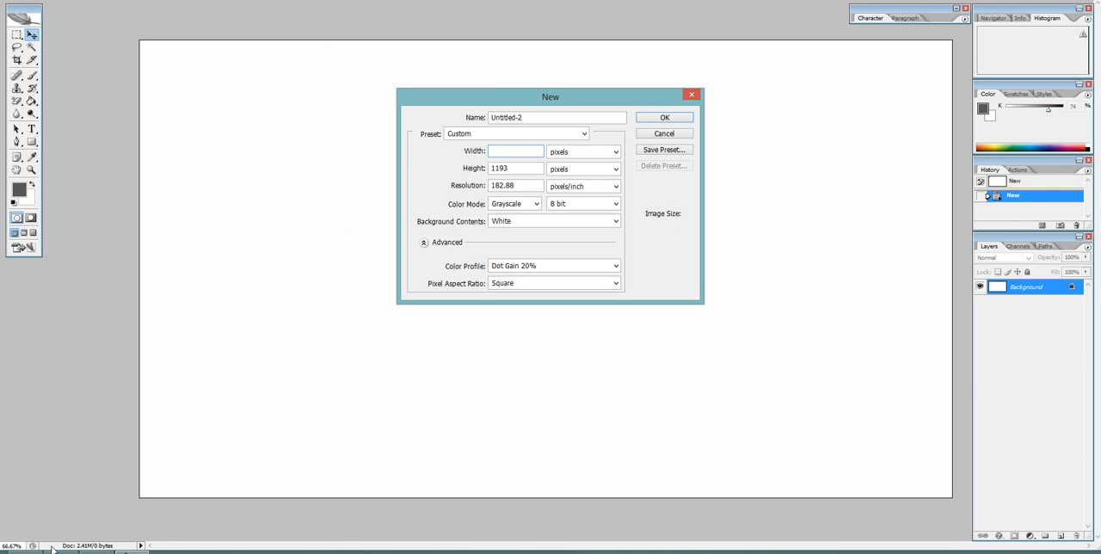
click(26, 553)
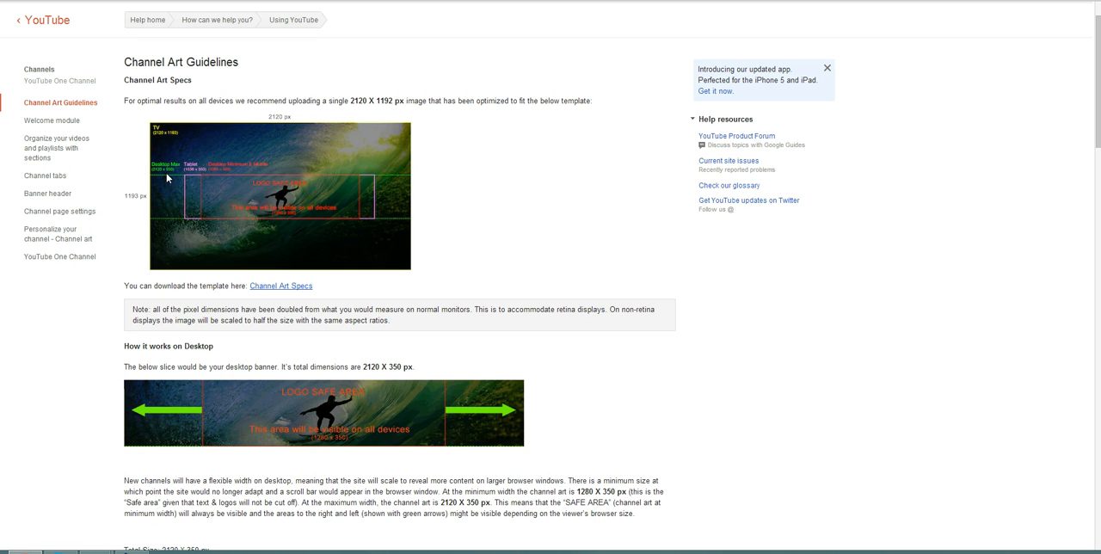
click(129, 552)
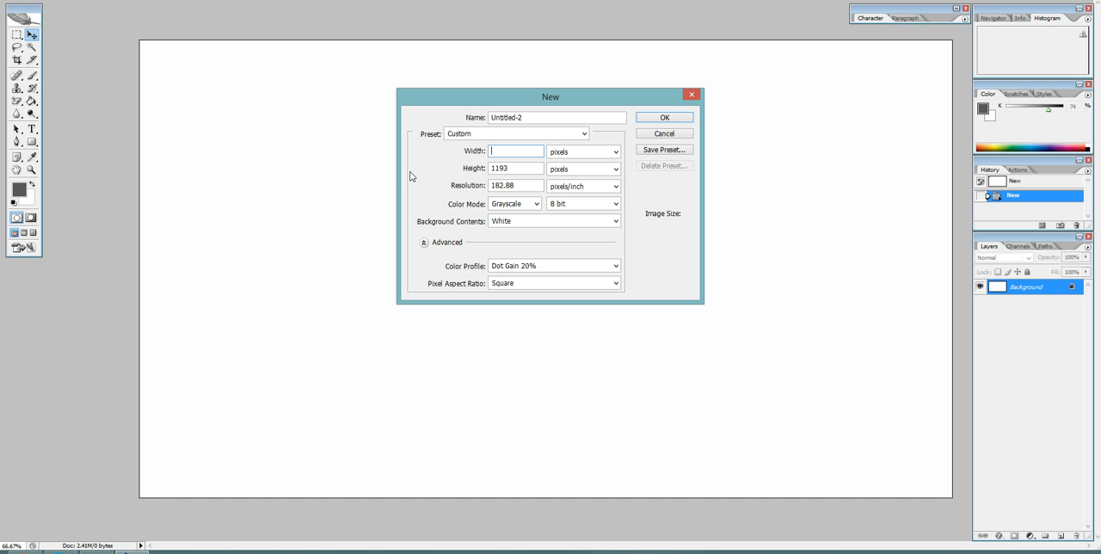
text(2120)
key(Tab)
key(Tab)
text(350)
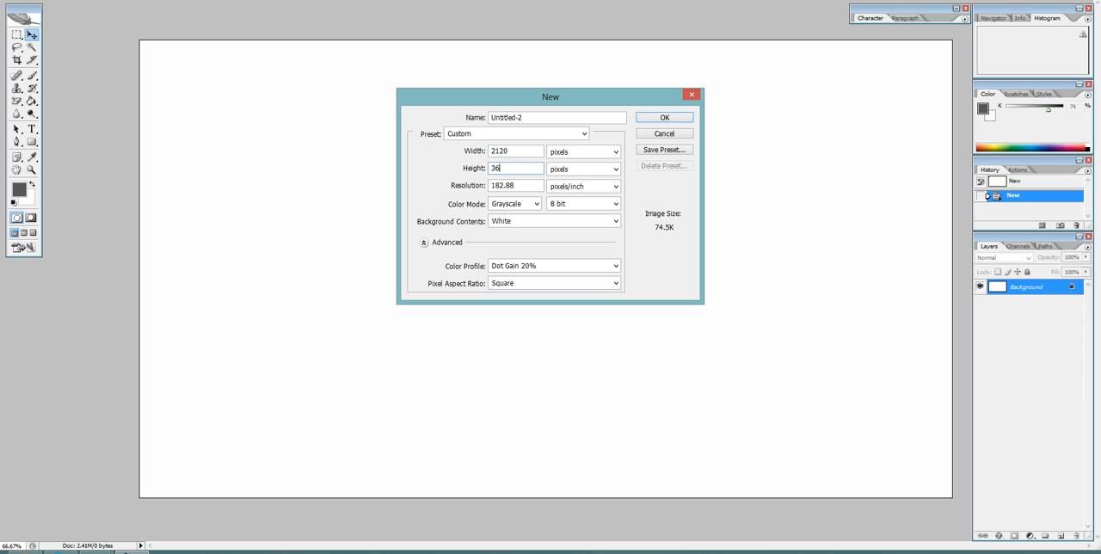
click(679, 119)
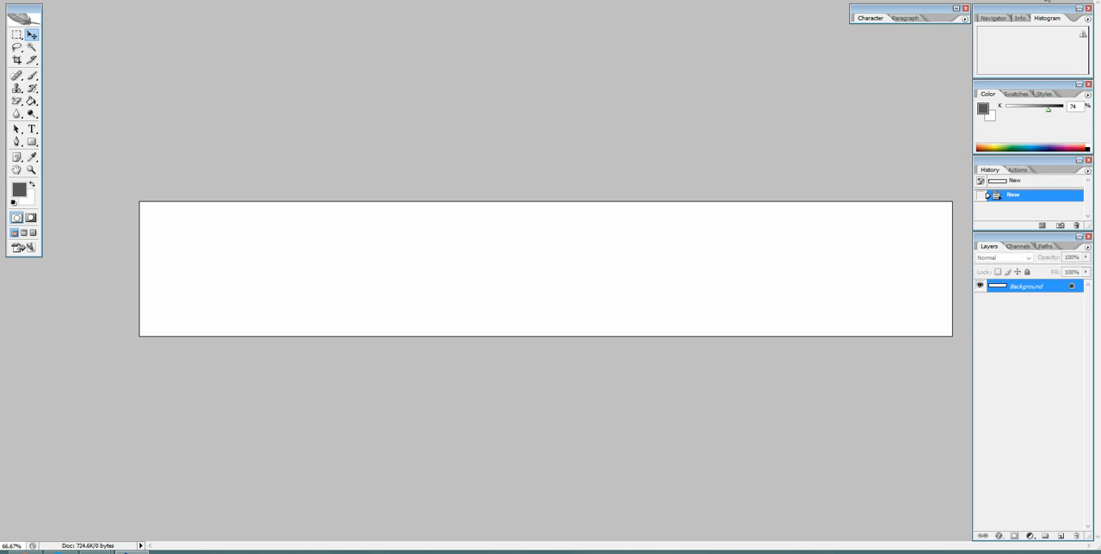
Show the documents as floating windows and place the banner-sized one over the upper part of the larger blank document.
key(f)
drag(551, 9, 569, 108)
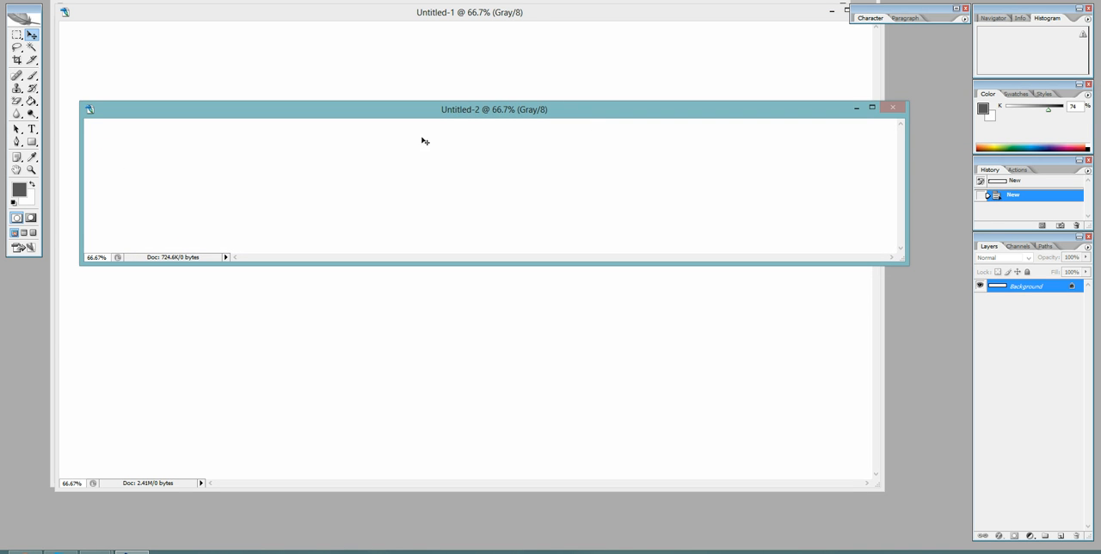
drag(442, 118, 423, 43)
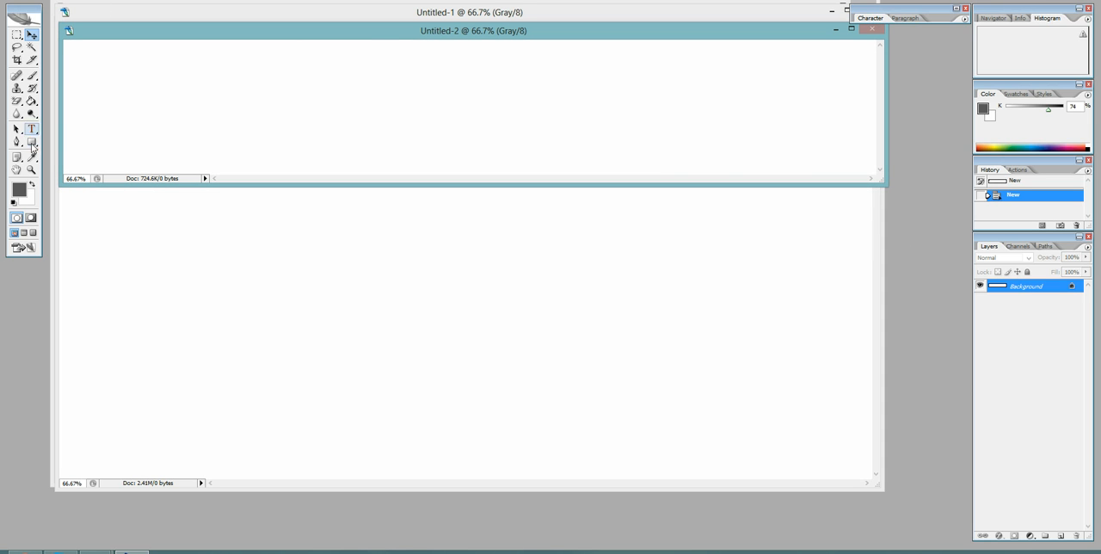
Set the foreground colour to black and fill the 2120 × 350 document with the Paint Bucket.
click(32, 102)
click(19, 190)
drag(407, 225, 420, 277)
click(652, 109)
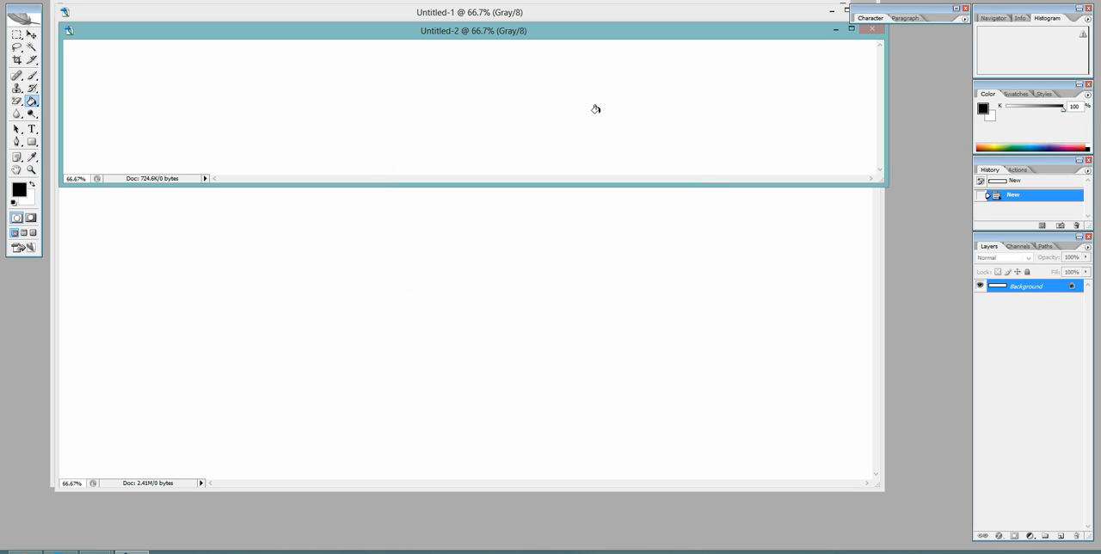
click(523, 107)
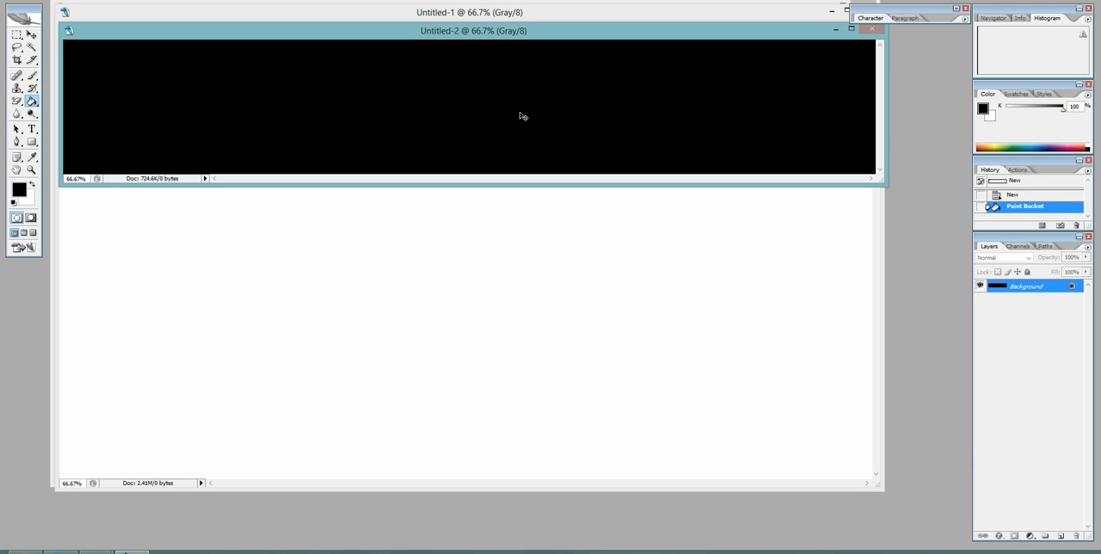
Cut the black fill out of the 2120 × 350 document, minimize that document and paste the fill into the 2120 × 1193 document.
key(ctrl+a)
key(ctrl+x)
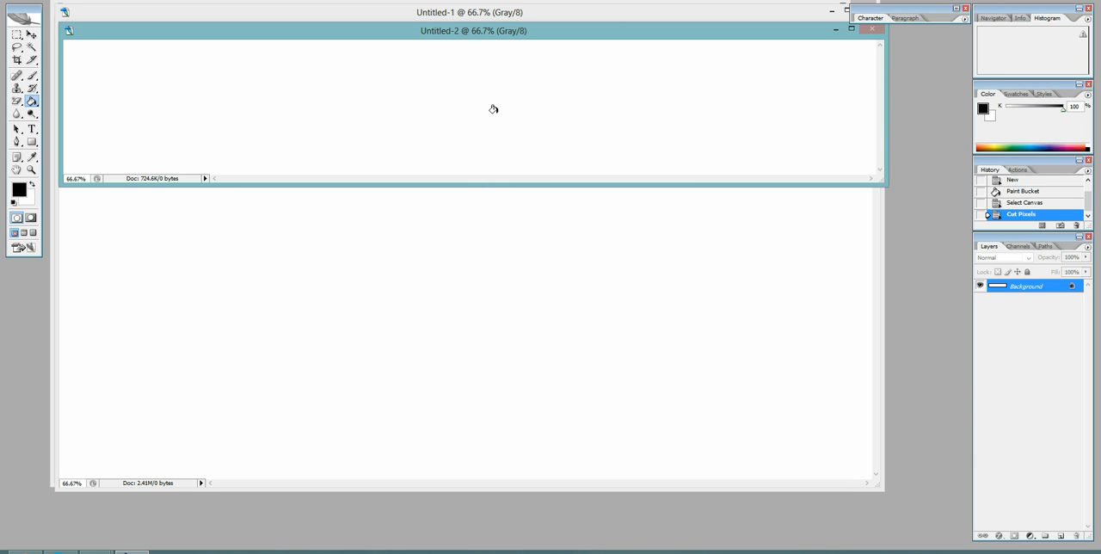
click(834, 30)
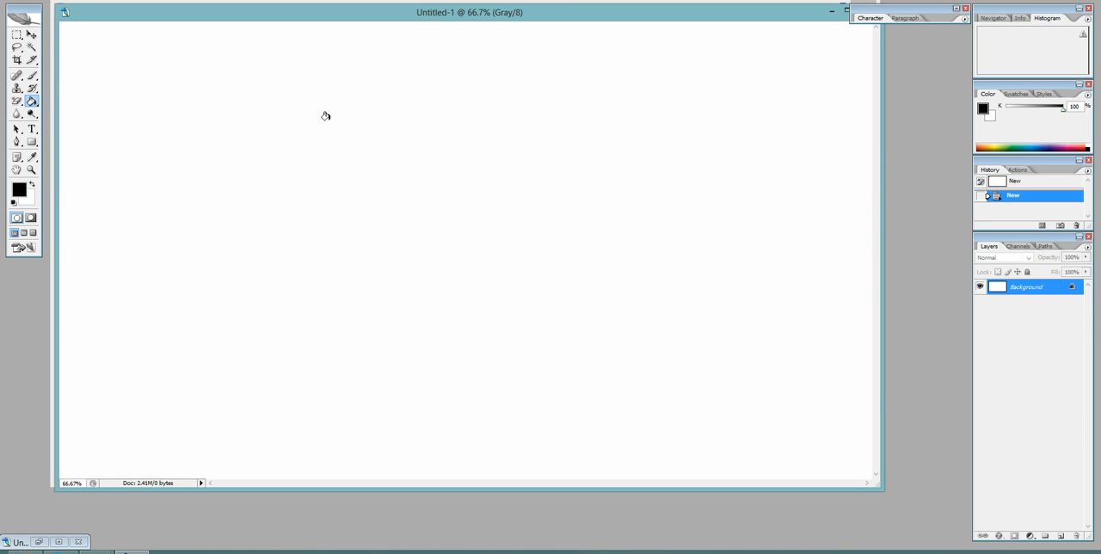
click(28, 0)
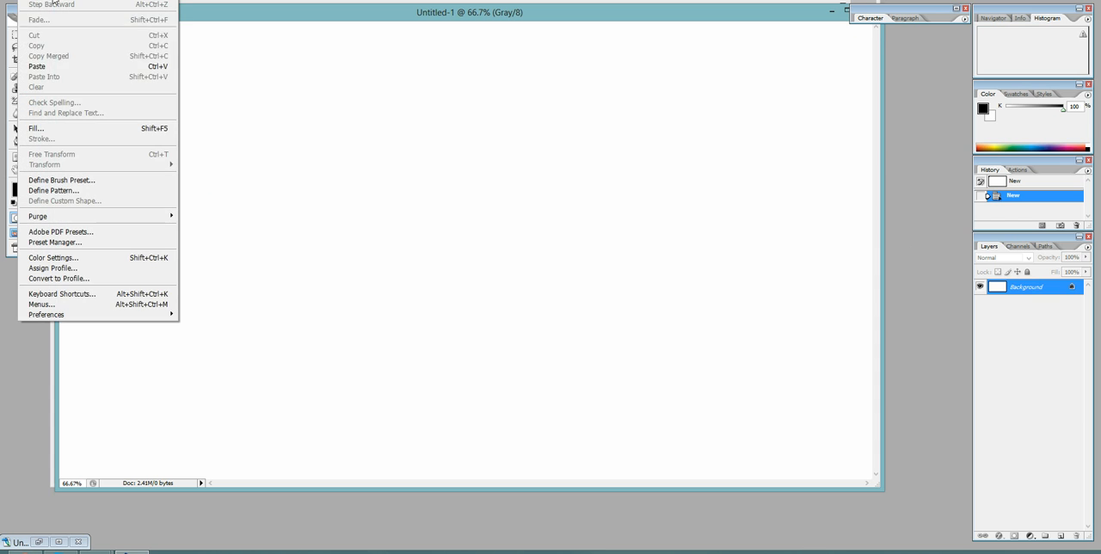
click(308, 20)
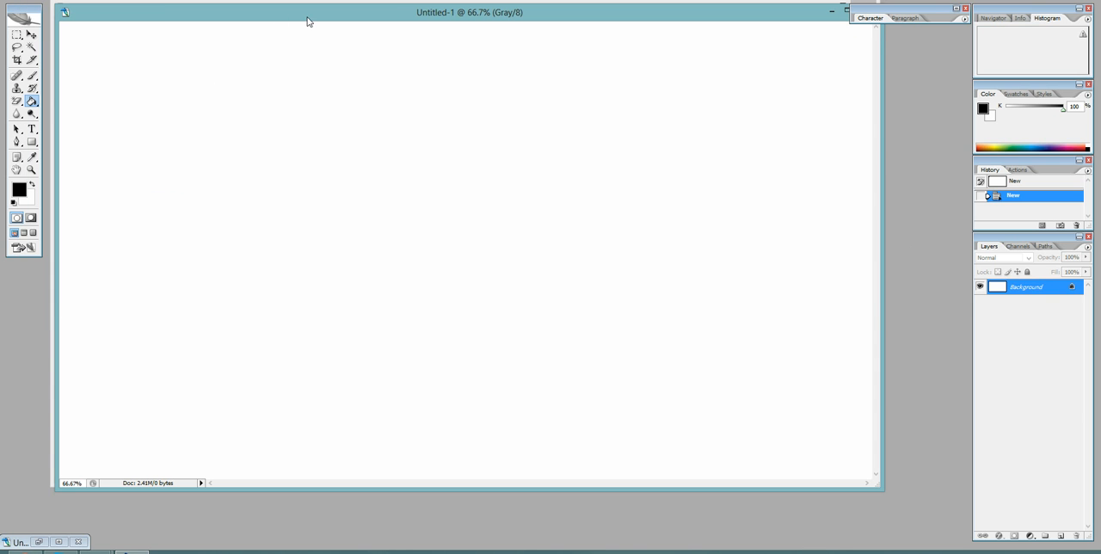
key(ctrl+v)
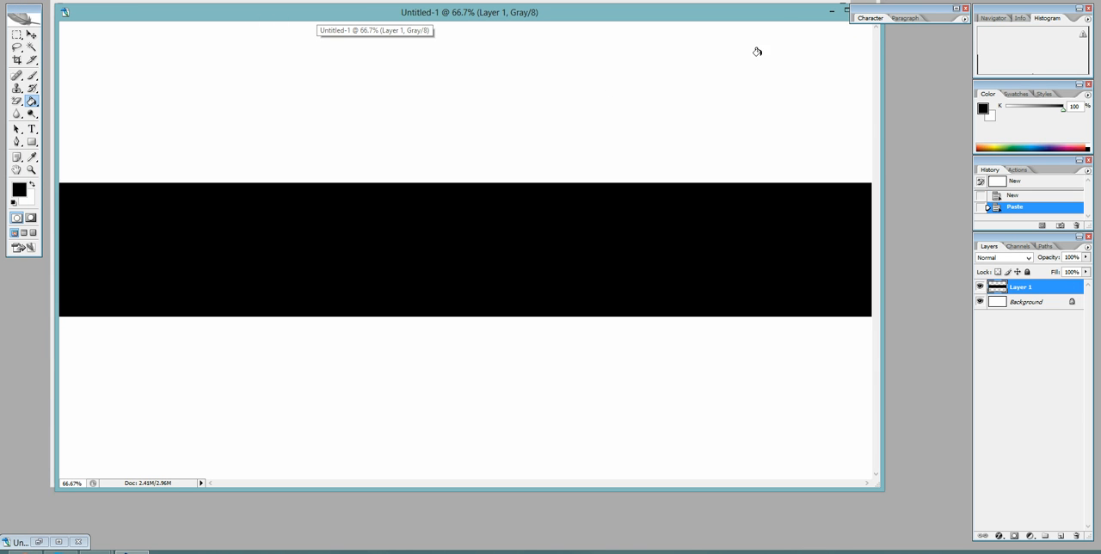
mouse_move(776, 20)
mouse_down()
mouse_move(752, 23)
mouse_move(777, 23)
mouse_up()
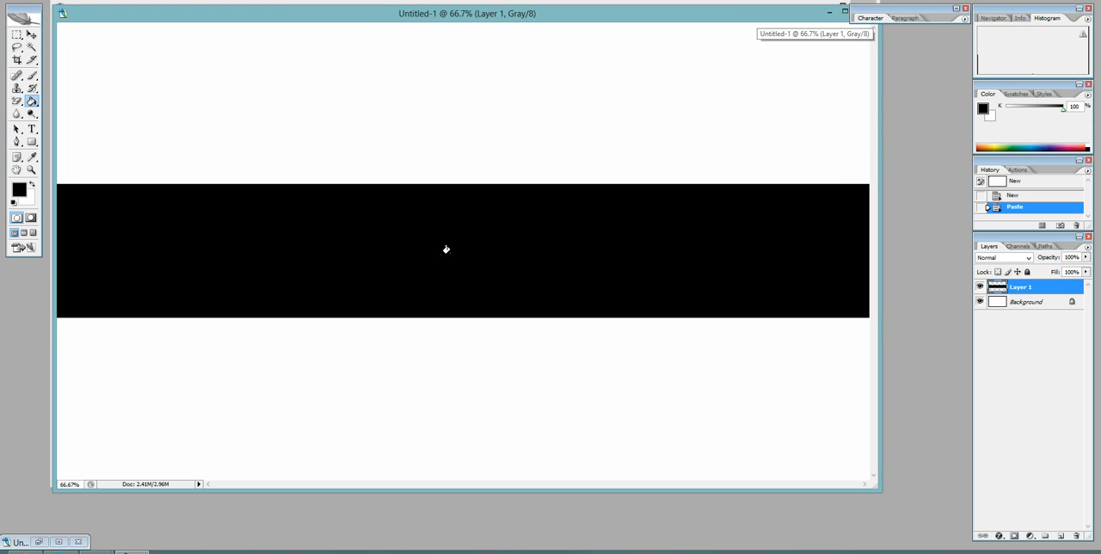
drag(658, 15, 664, 296)
drag(752, 299, 749, 17)
Create a new document 1280 pixels wide and 350 pixels high, and place its window over the black band.
click(9, 1)
click(12, 0)
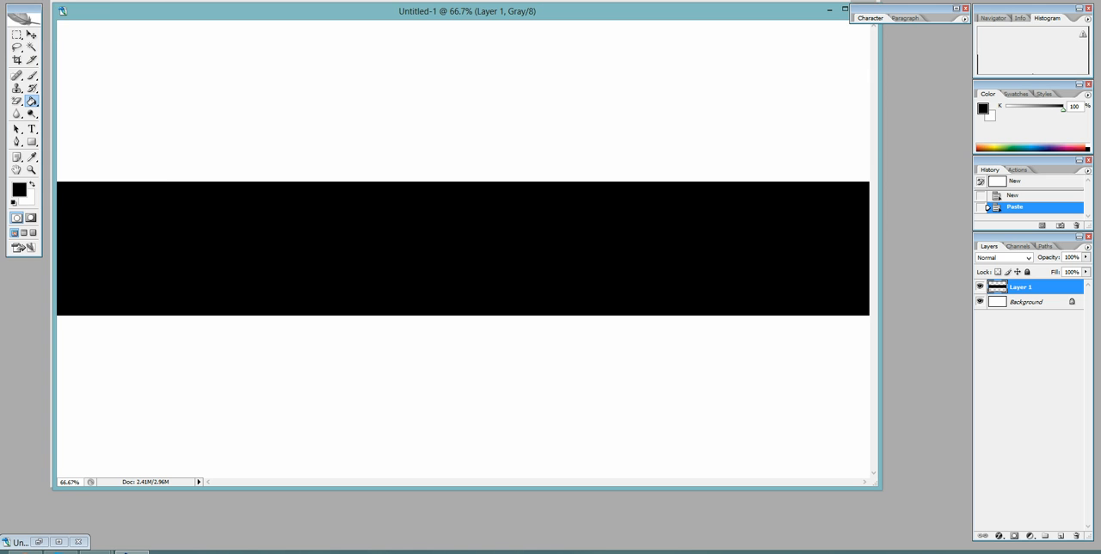
click(12, 0)
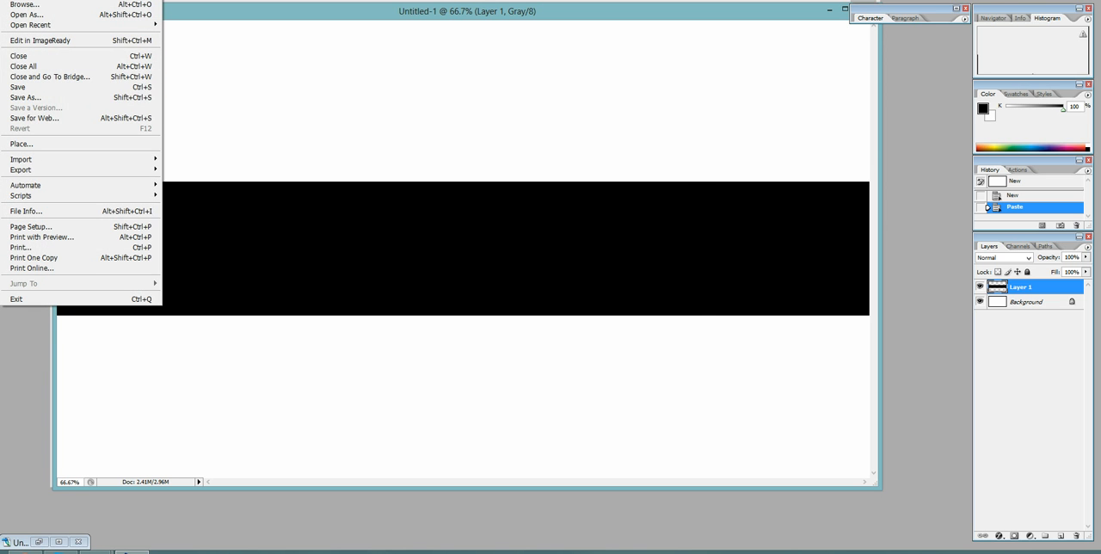
click(20, 0)
drag(524, 155, 457, 155)
text(1280)
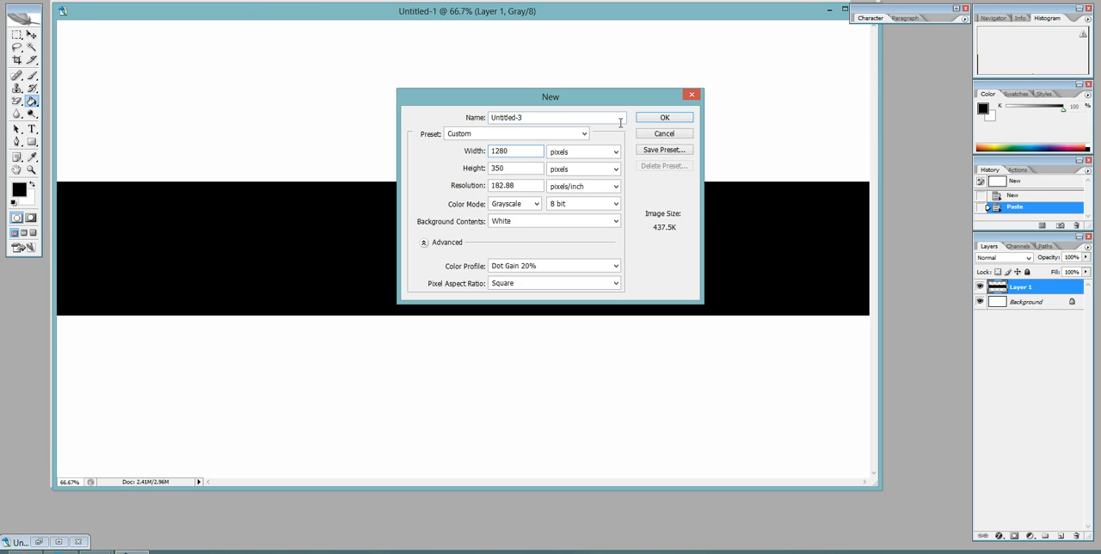
click(661, 118)
drag(602, 19, 678, 83)
Set the foreground colour to dark grey 585858 and fill the 1280 × 350 document with the Paint Bucket.
click(31, 157)
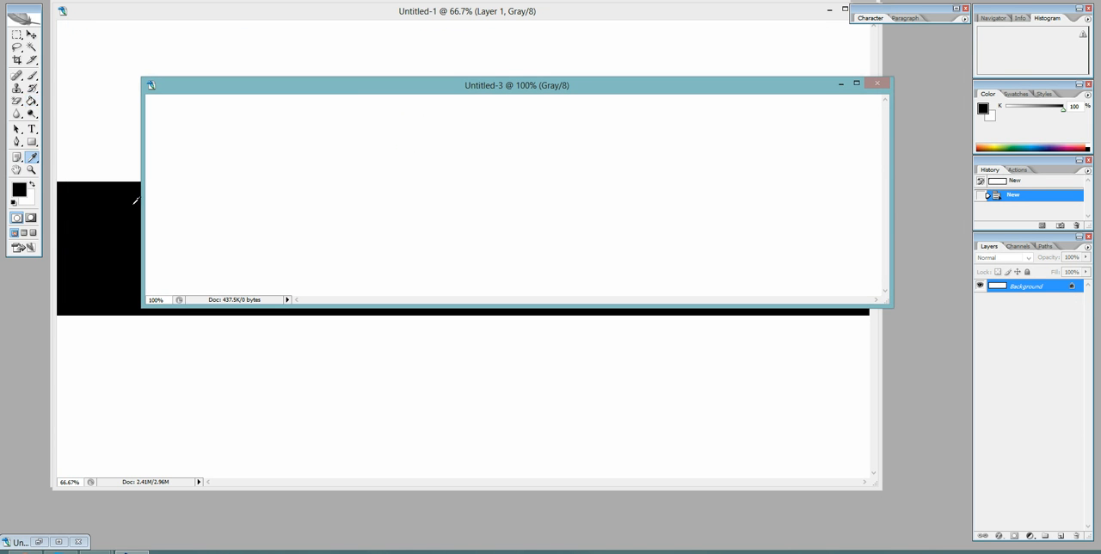
drag(419, 251, 407, 212)
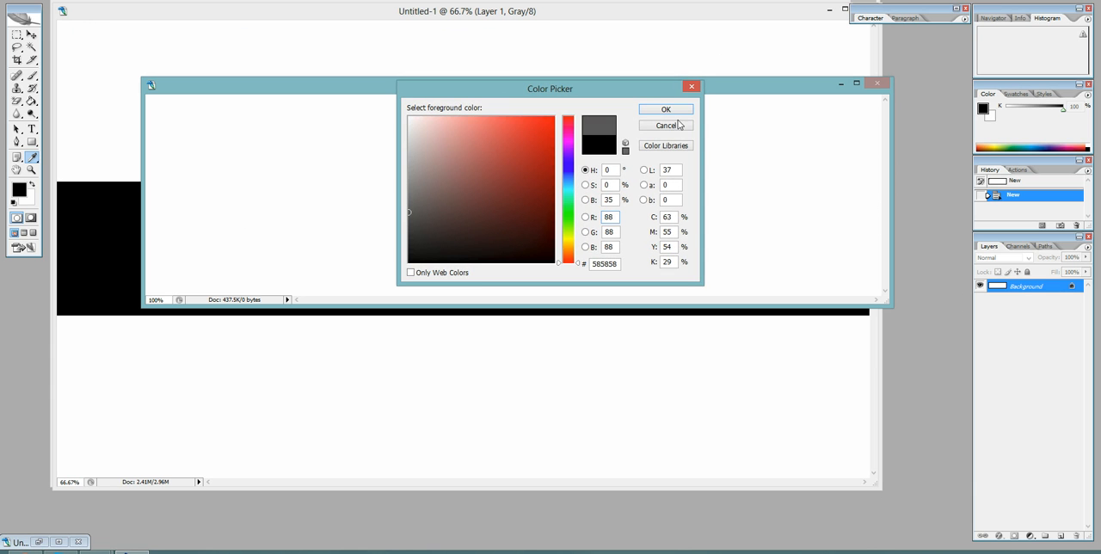
click(666, 109)
key(g)
click(594, 157)
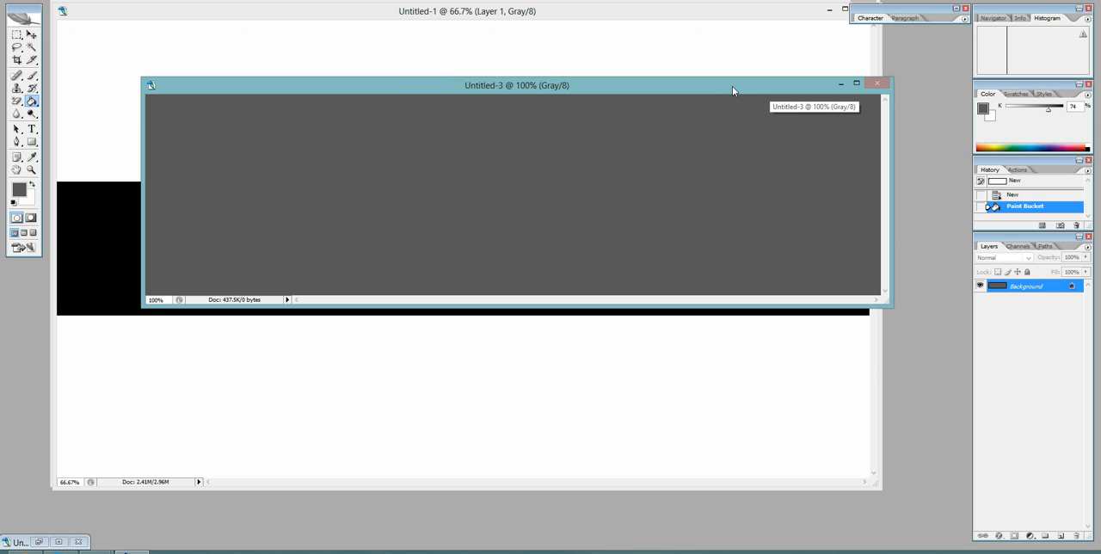
Cut the grey fill and paste it onto the black band in the 2120 × 1193 document, then maximize that document's window.
key(ctrl+a)
key(ctrl+x)
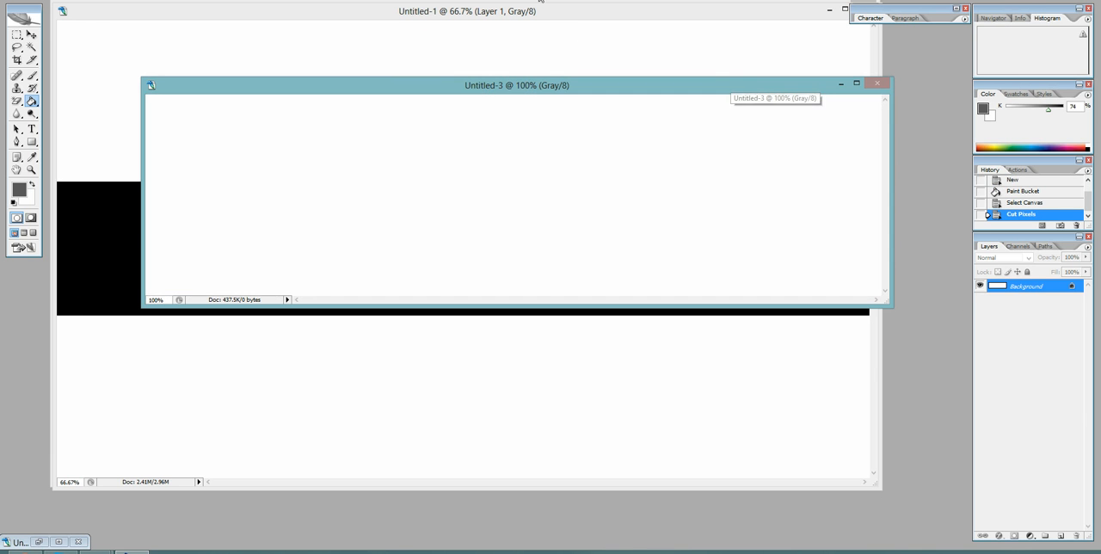
click(547, 13)
key(ctrl+v)
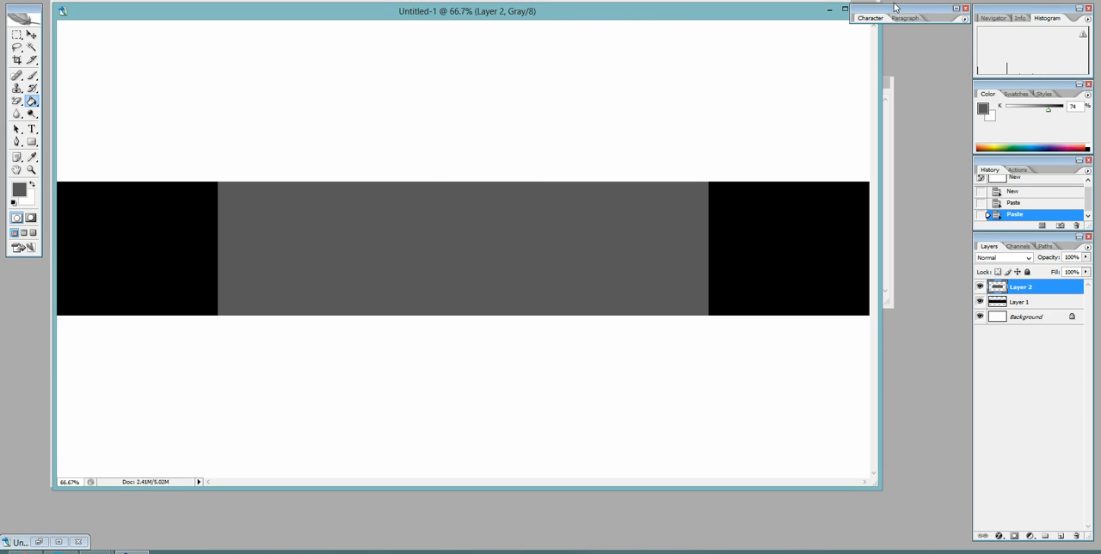
drag(901, 9, 1026, 11)
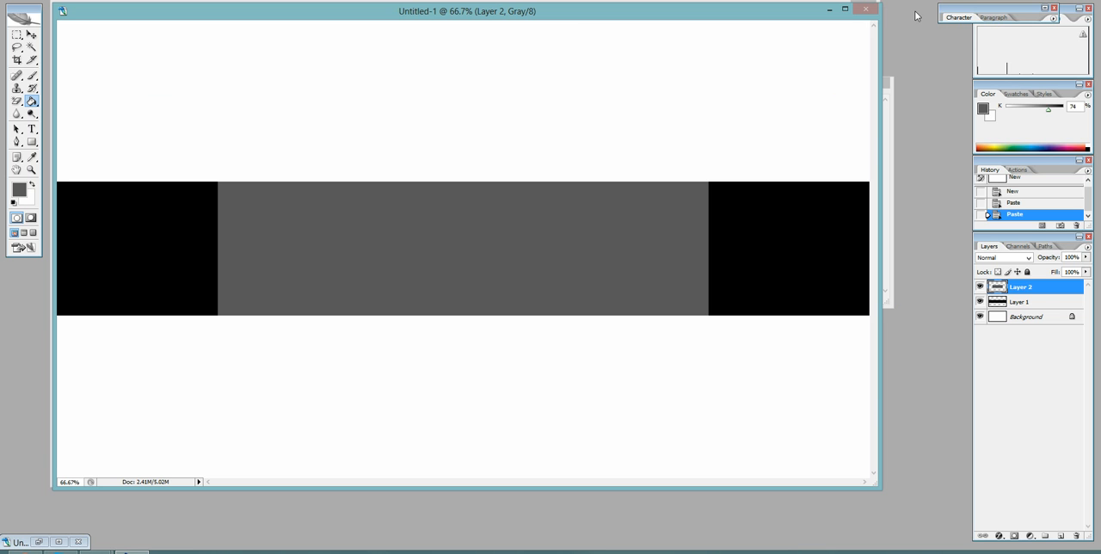
click(845, 11)
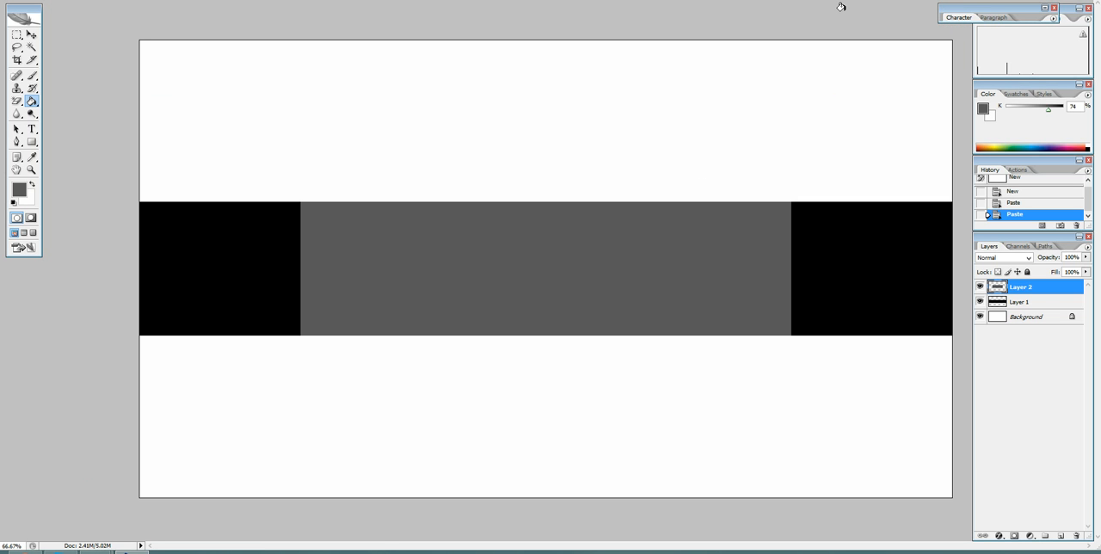
click(34, 37)
click(33, 102)
click(33, 101)
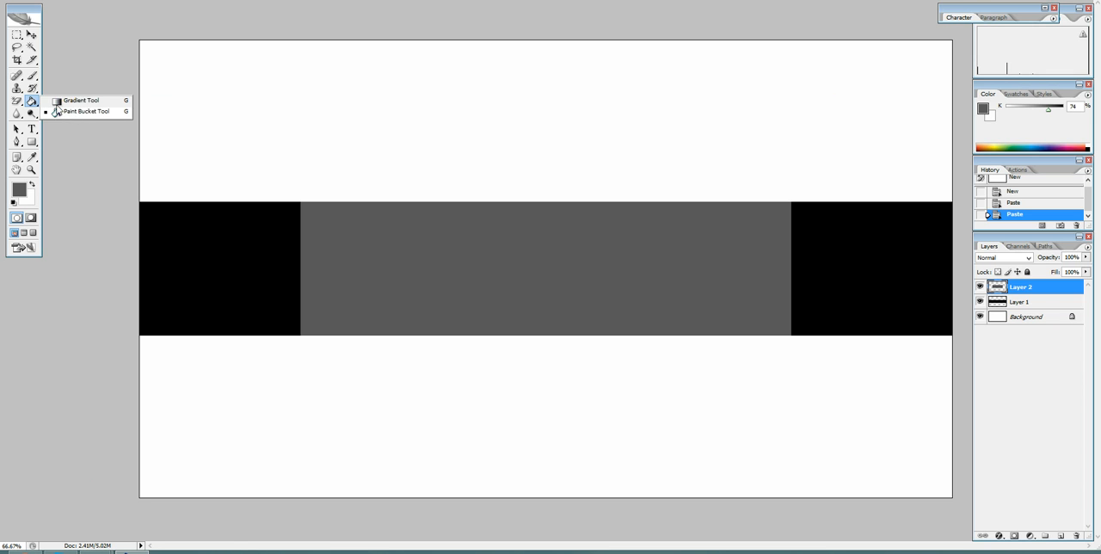
click(76, 101)
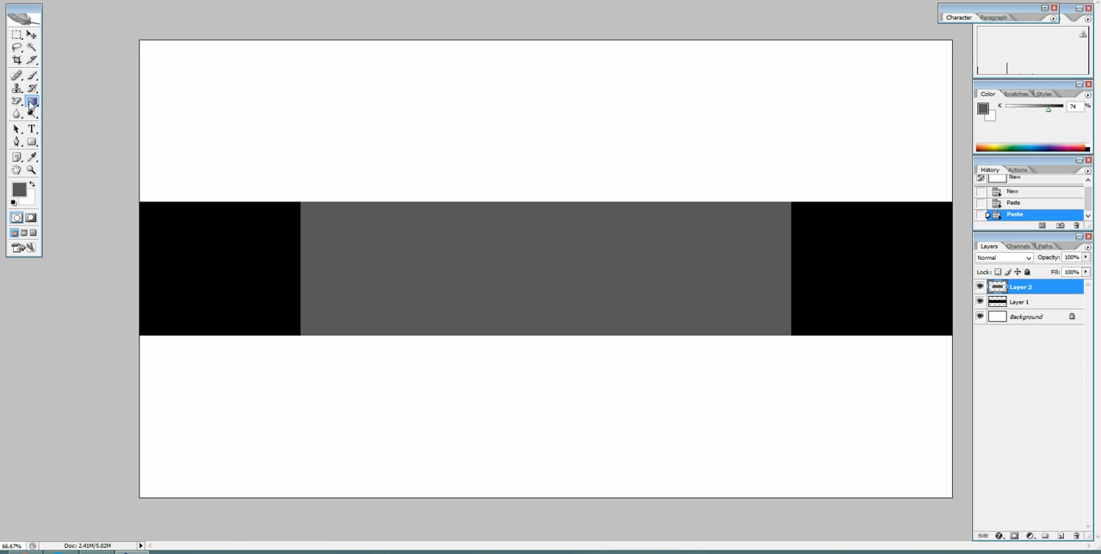
click(32, 102)
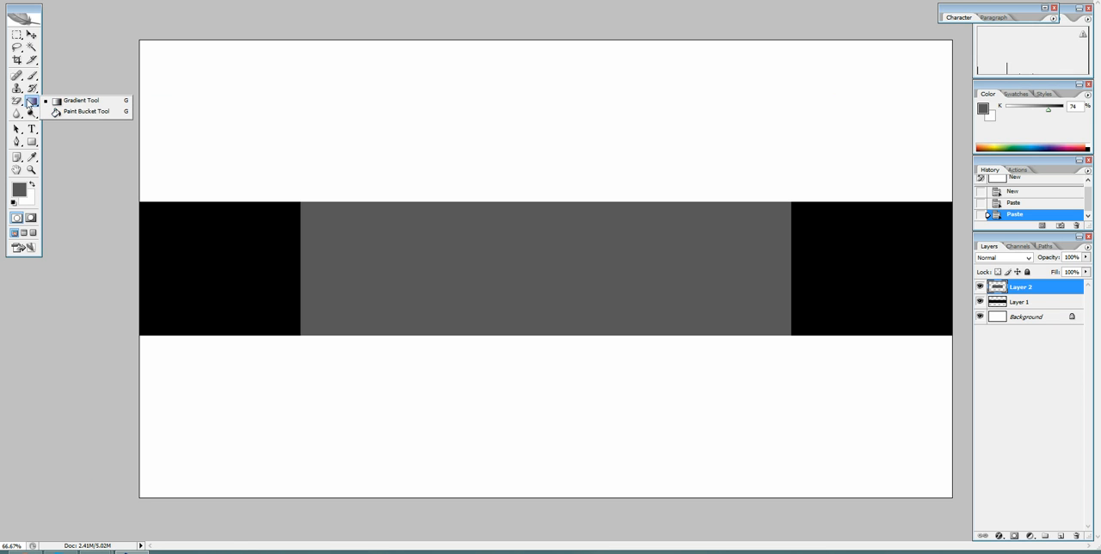
click(43, 82)
click(34, 101)
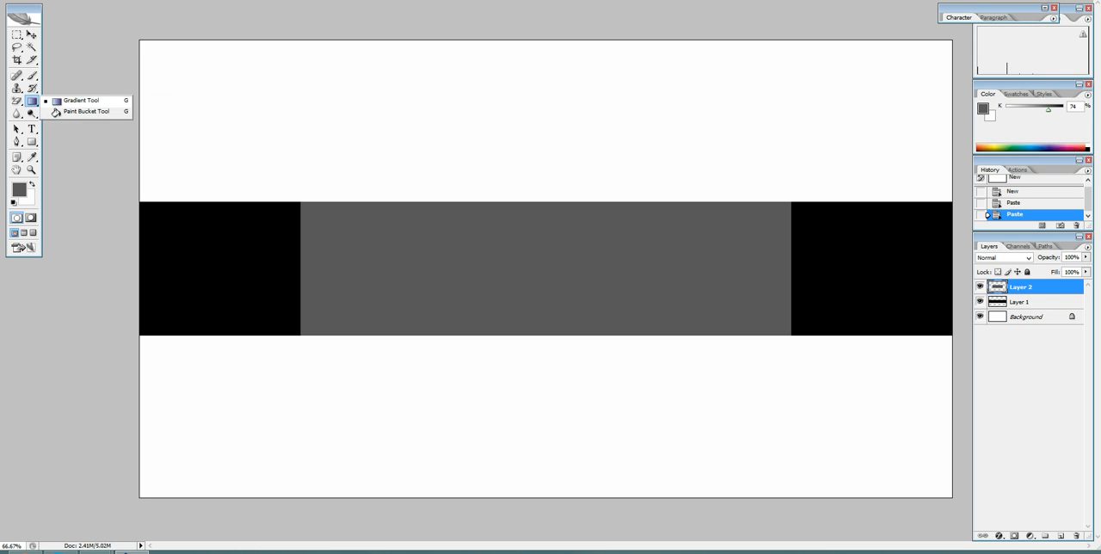
click(33, 102)
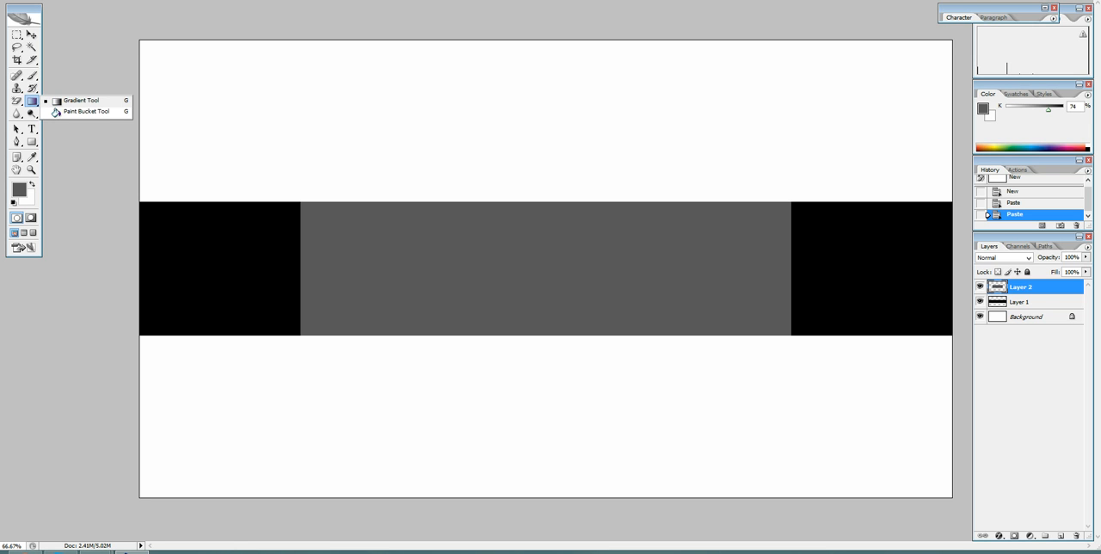
click(86, 111)
click(33, 101)
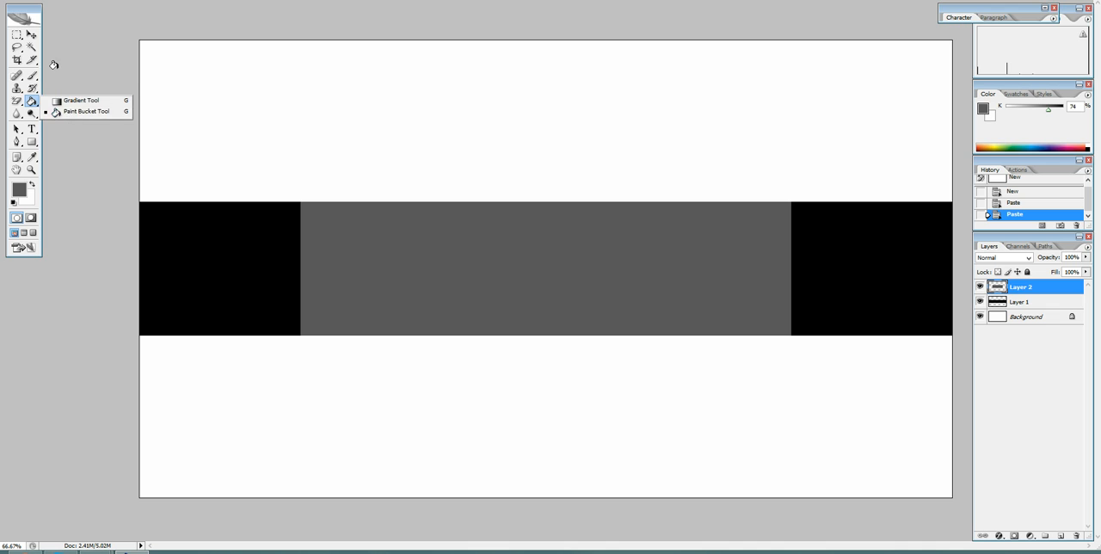
click(31, 35)
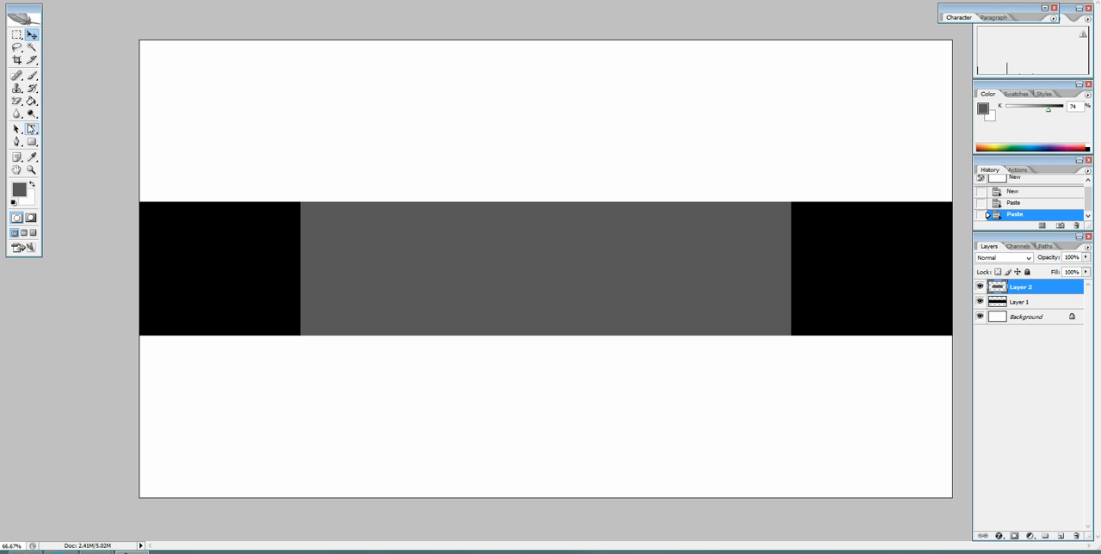
Start a text layer near the upper edge of the grey block, enter "Test" and erase it again.
click(31, 129)
click(384, 214)
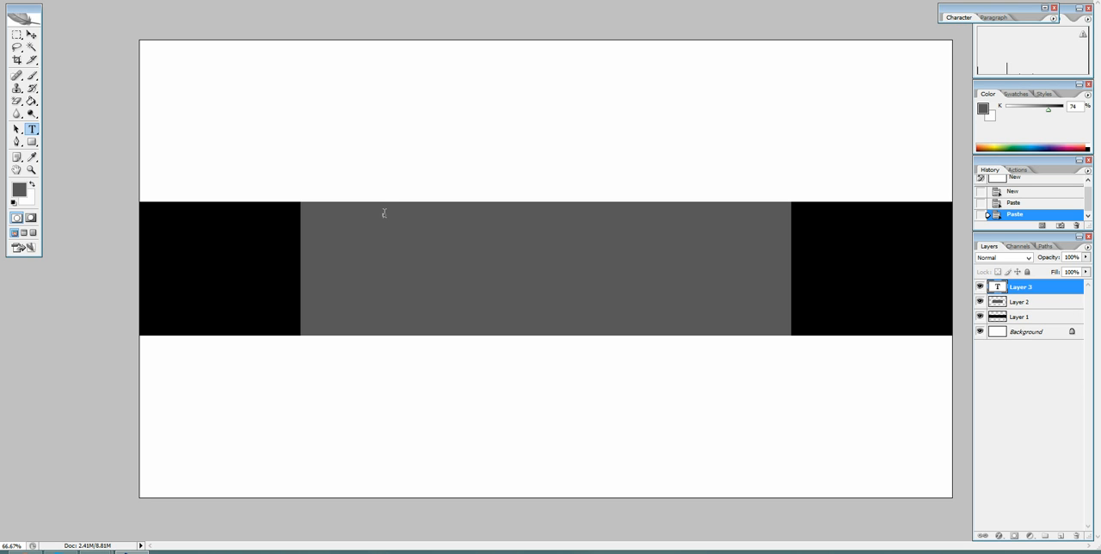
text(Test)
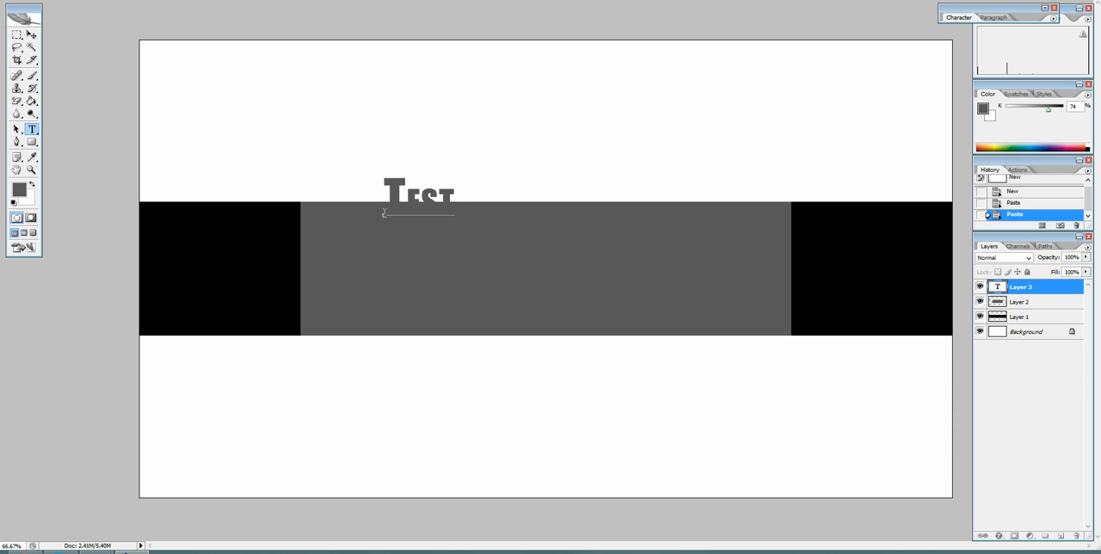
key(BackSpace)
key(BackSpace)
key(BackSpace)
key(BackSpace)
Swap the foreground and background colours for white text, then enter "IX" and move it down onto the grey block.
click(24, 192)
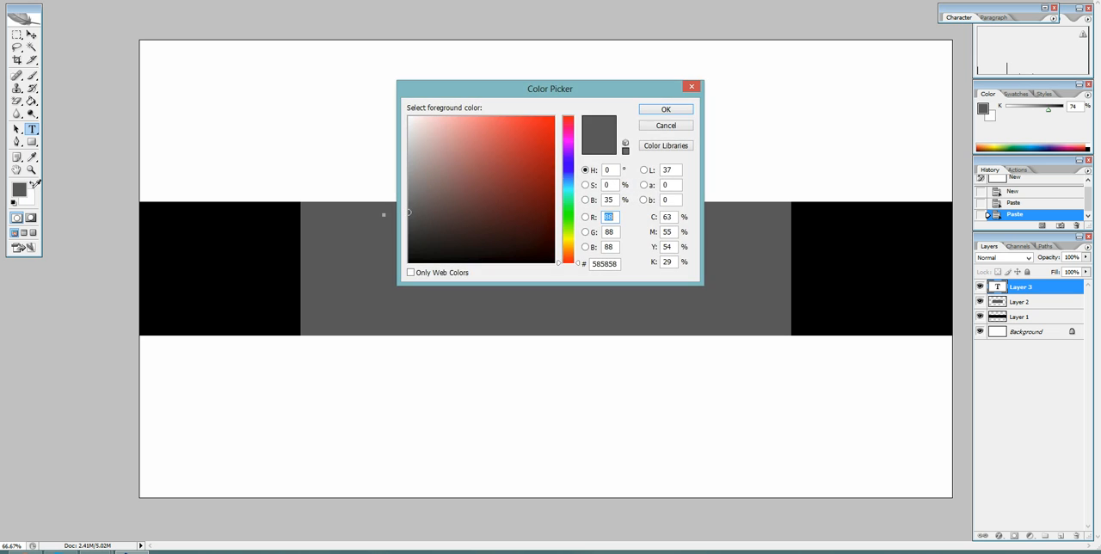
click(688, 86)
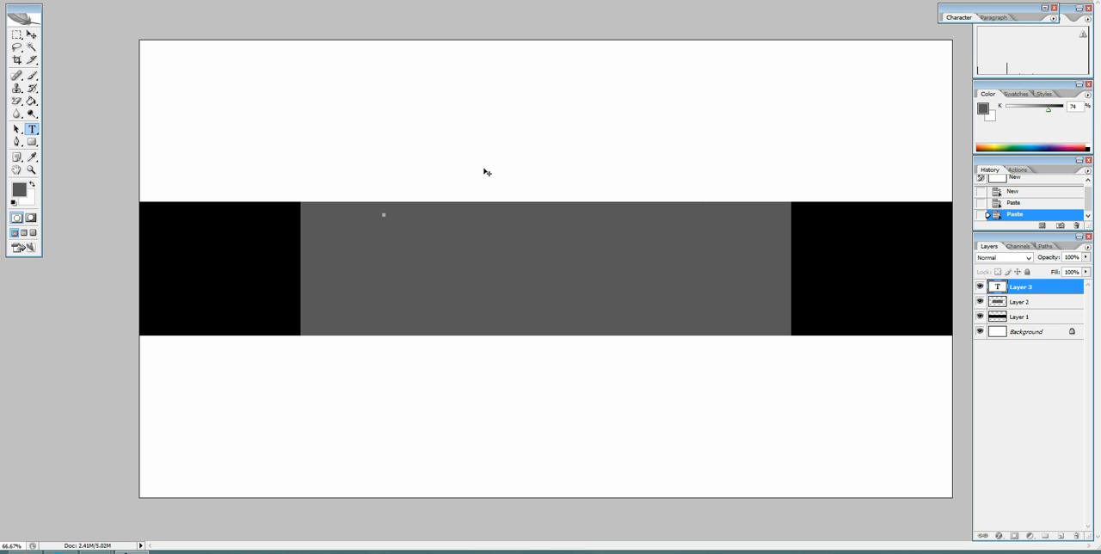
click(33, 182)
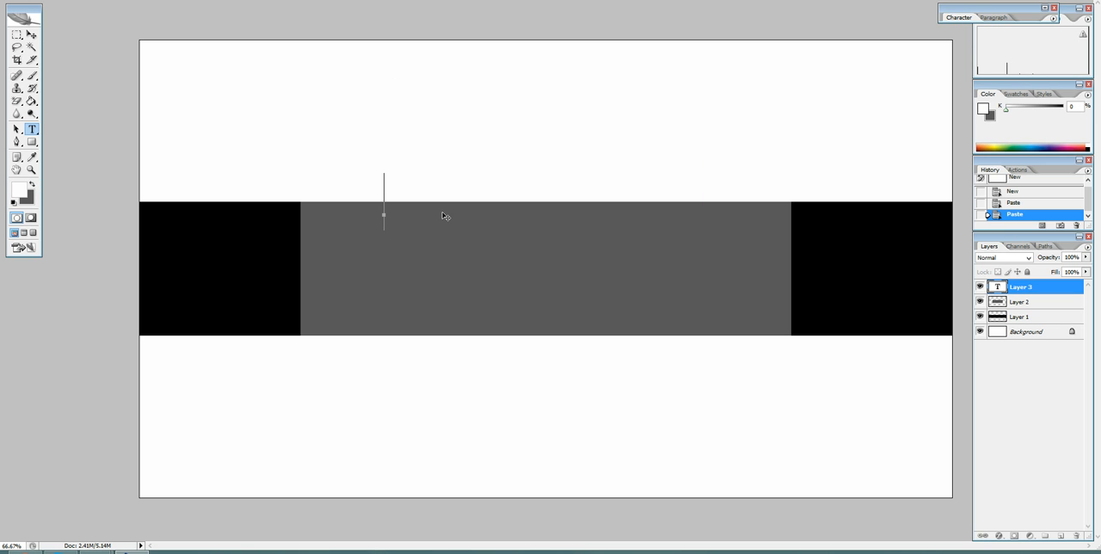
text(TA)
click(32, 36)
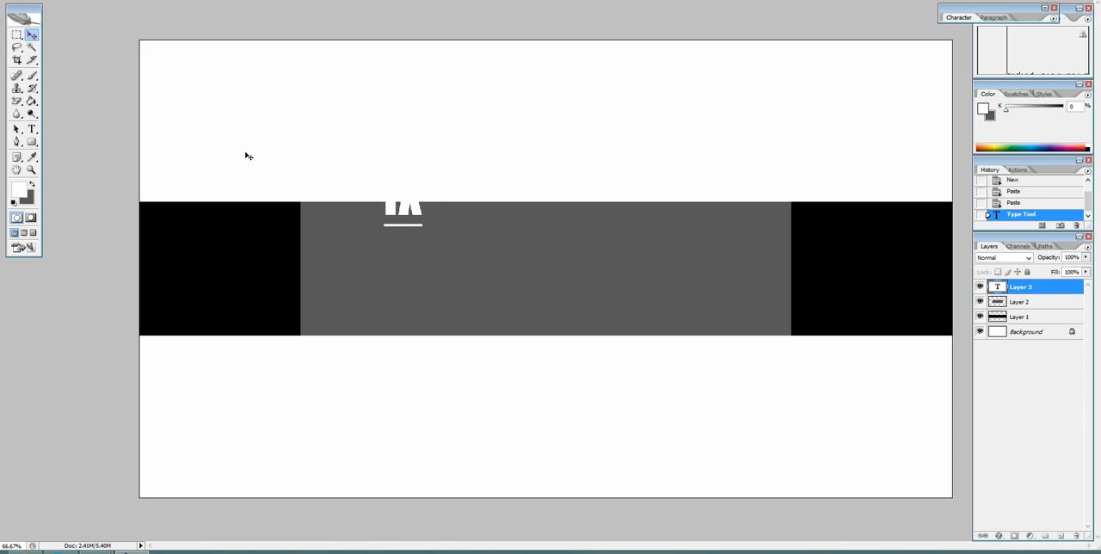
drag(404, 216, 405, 260)
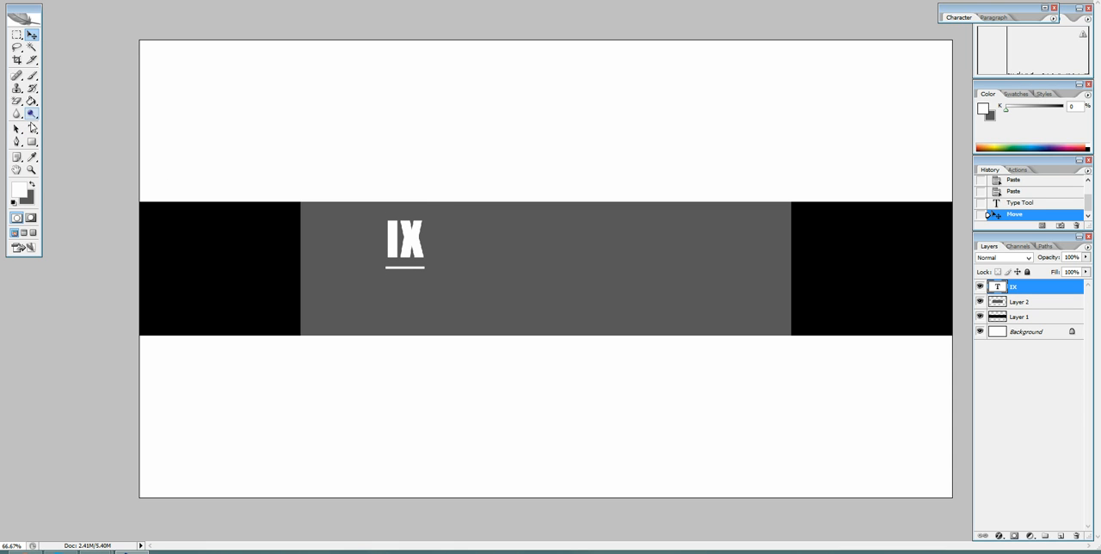
Erase the "IX" text and turn off the faux bold and small caps character styles.
click(32, 128)
click(413, 233)
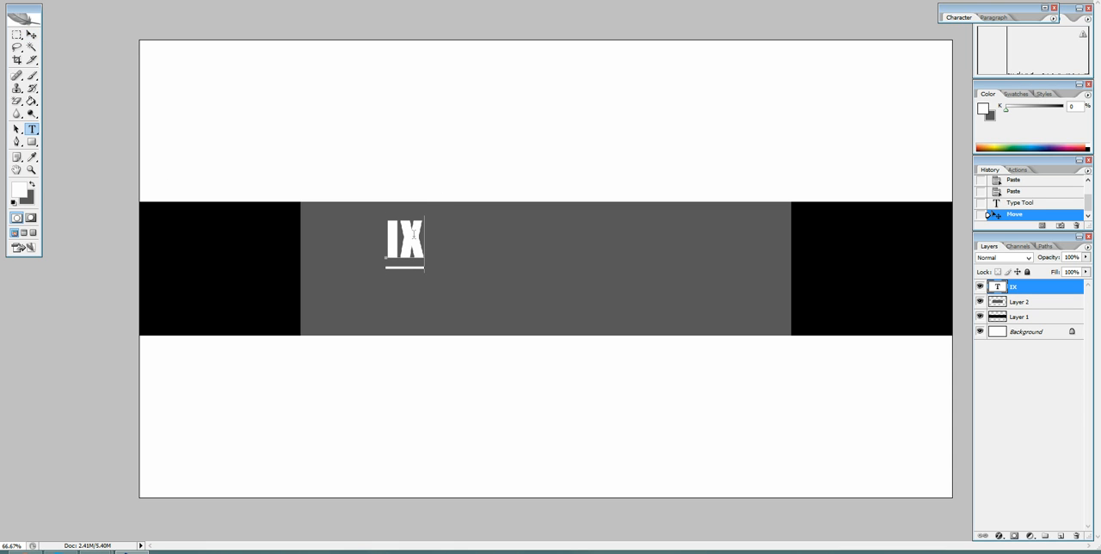
key(BackSpace)
key(BackSpace)
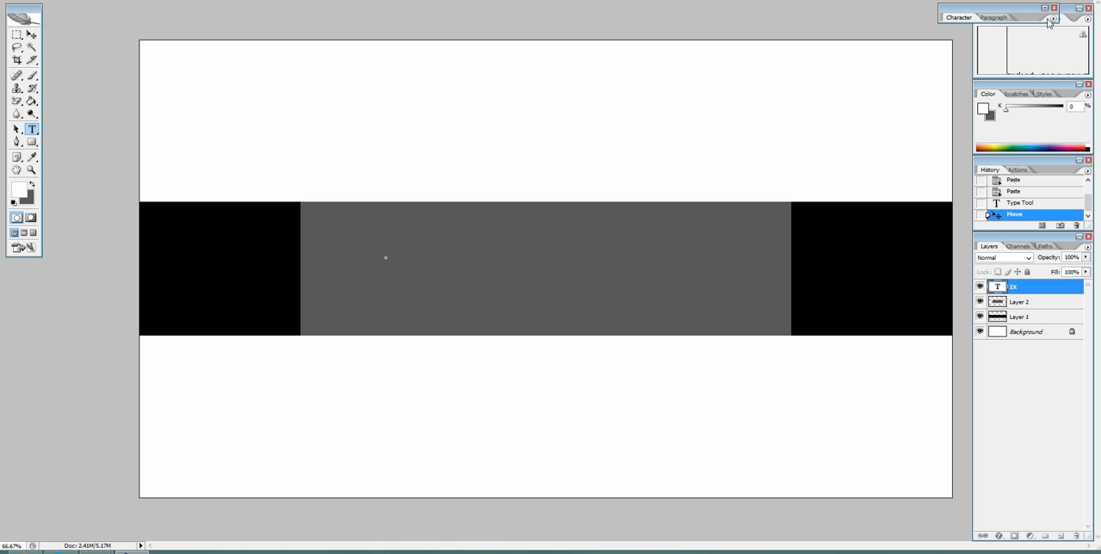
click(1044, 8)
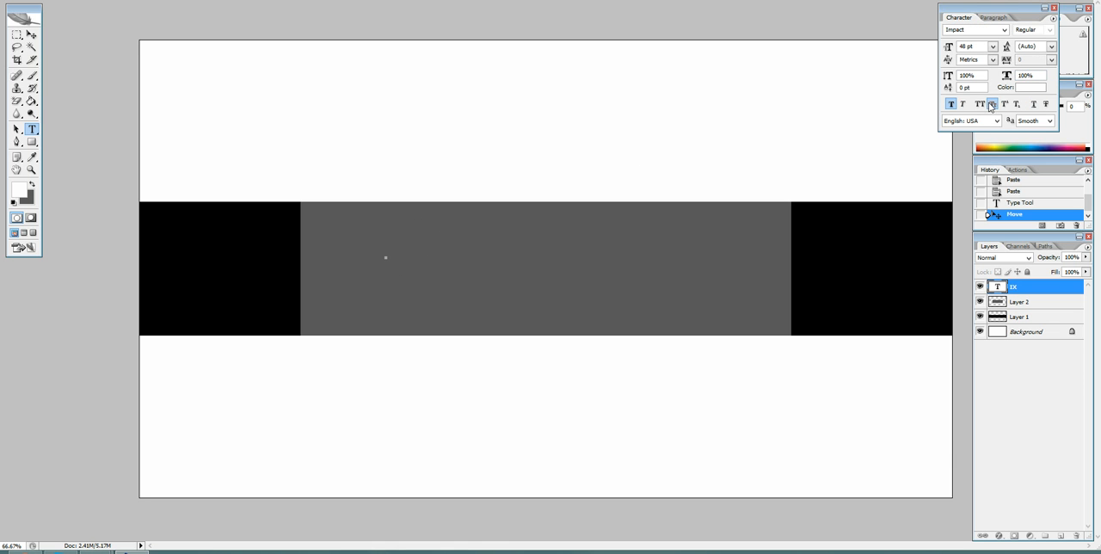
click(950, 104)
click(1044, 7)
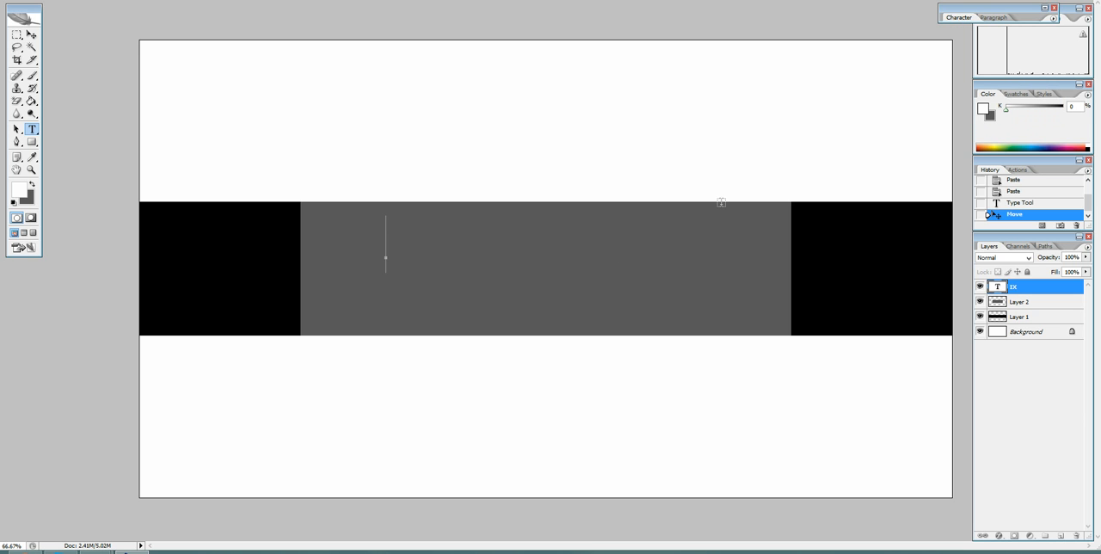
Enter "Test Channel Art" in the text layer and move it so that it overlaps the grey block's left edge.
text(Test Ca)
key(BackSpace)
text(hannel Aert)
key(BackSpace)
key(BackSpace)
key(BackSpace)
text(rt)
click(29, 35)
drag(518, 257, 413, 252)
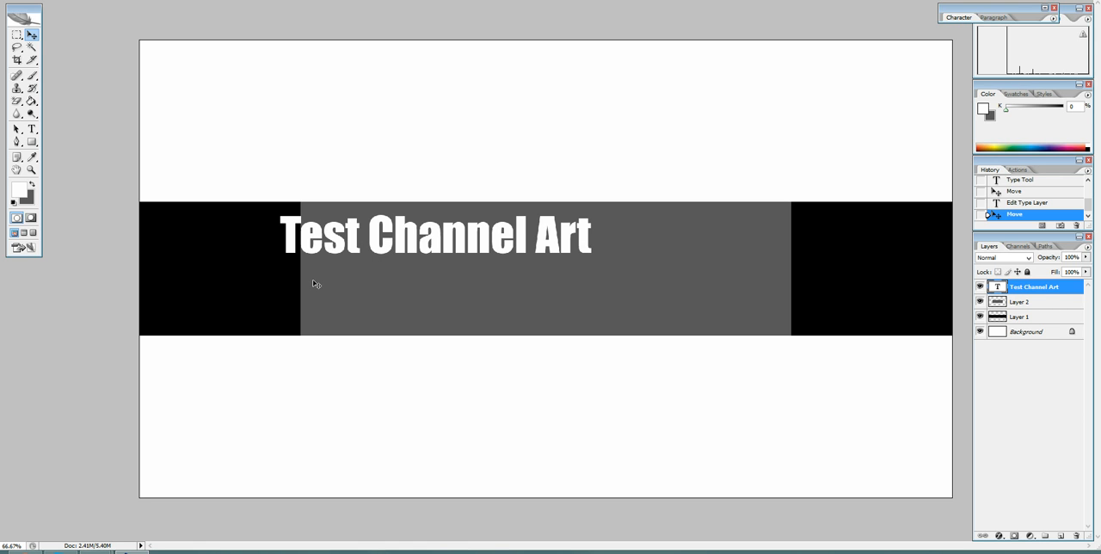
Centre the "Test Channel Art" title on the grey block and add a separate text layer reading "Your Slogan Here" below it.
drag(459, 232, 509, 234)
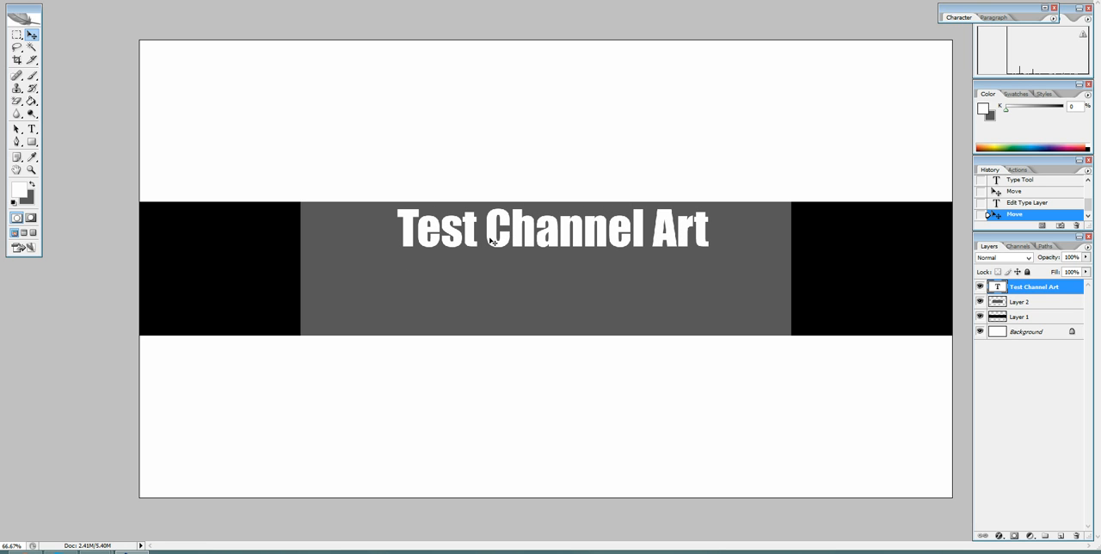
click(32, 129)
click(422, 281)
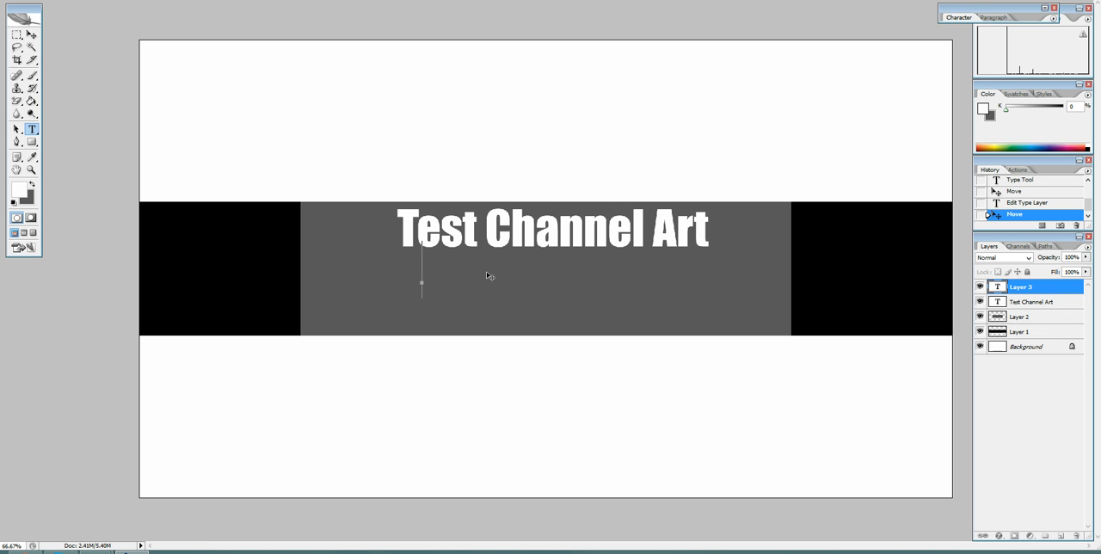
text(Y)
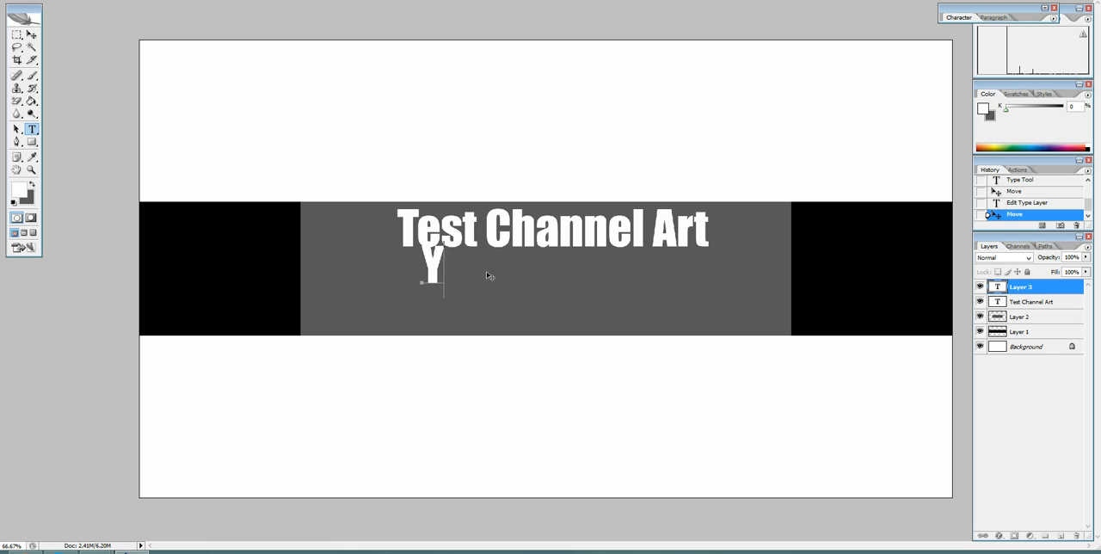
text(our Sloh)
key(BackSpace)
text(g)
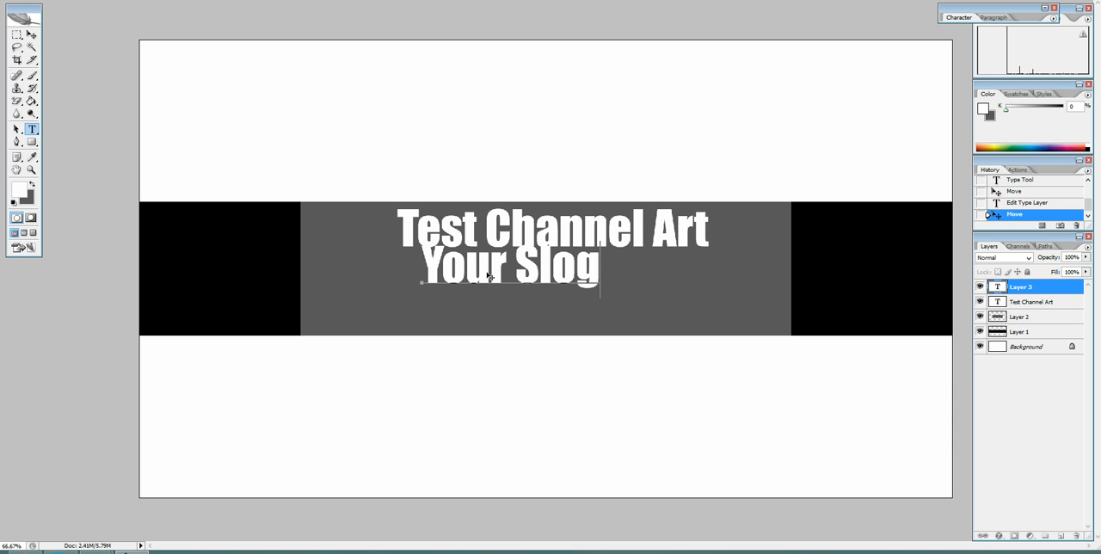
text(an Here)
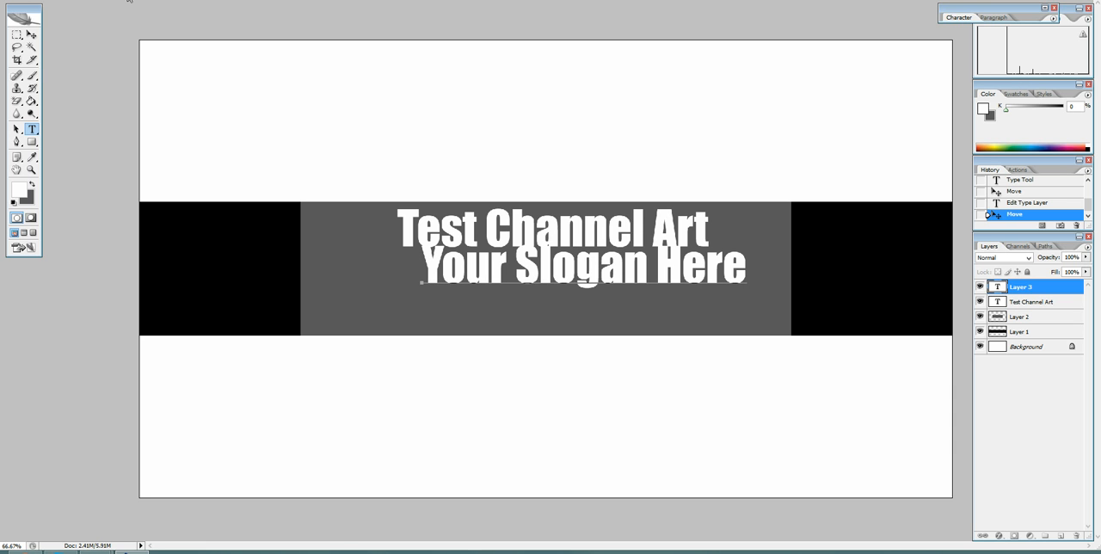
click(32, 34)
drag(545, 307, 526, 296)
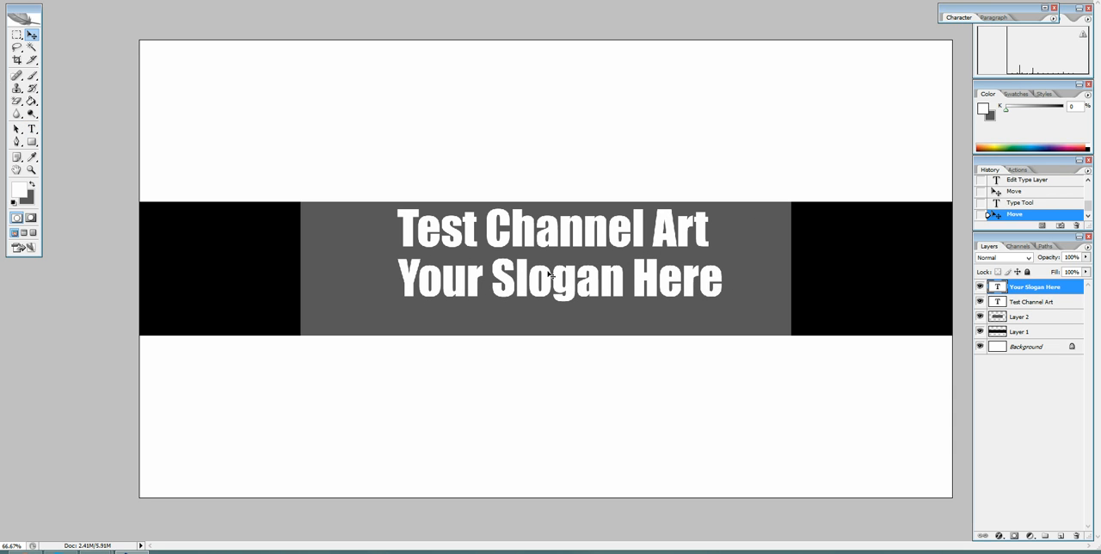
Set the "Your Slogan Here" text size to 36 pt and centre the slogan beneath the title.
click(31, 128)
drag(399, 273, 725, 284)
click(229, 14)
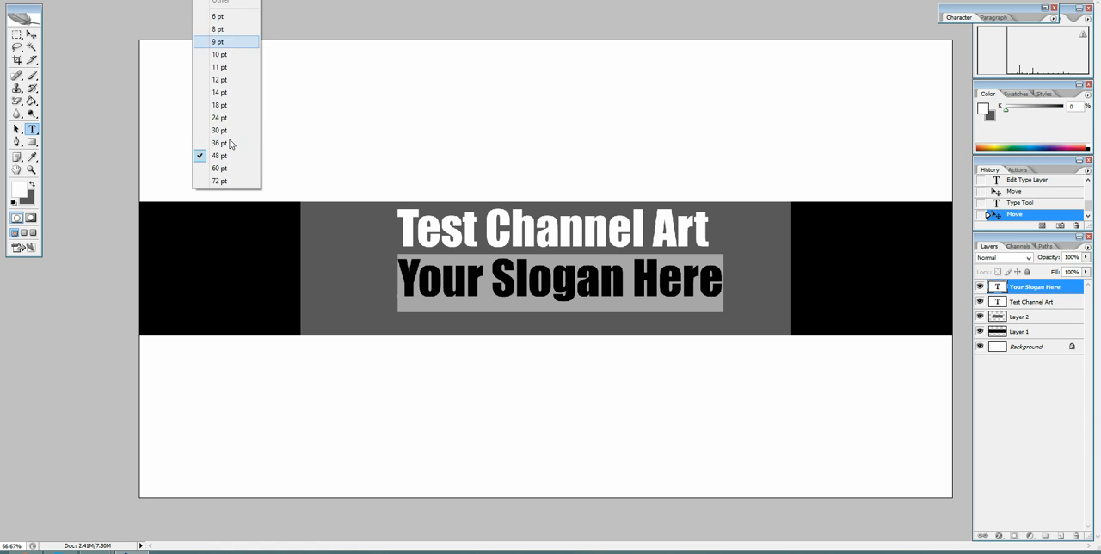
click(220, 143)
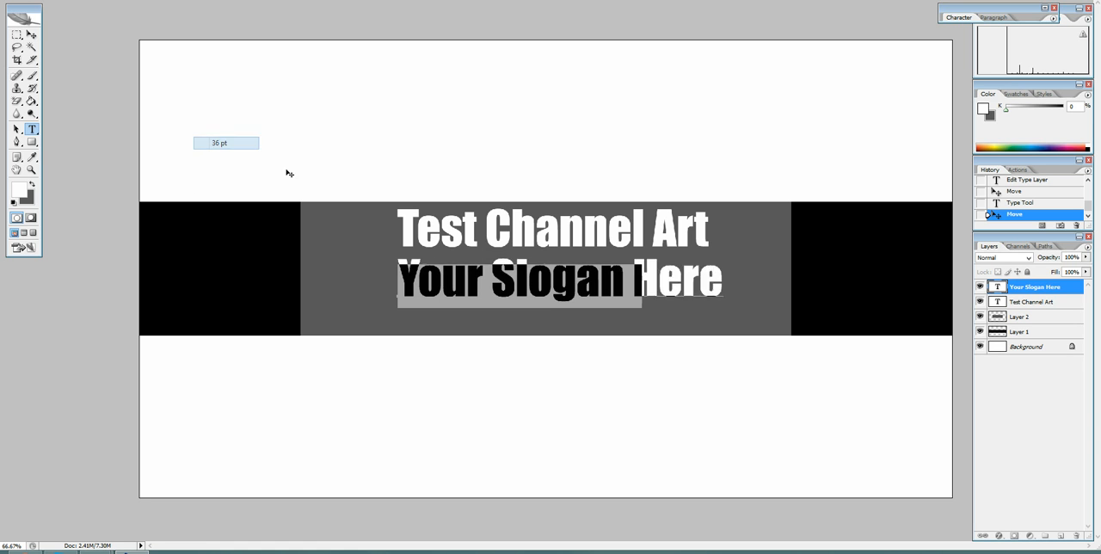
click(37, 35)
drag(533, 287, 573, 282)
Apply the small caps character style to the whole "Your Slogan Here" text.
click(32, 128)
drag(451, 277, 699, 272)
click(678, 273)
key(ctrl+a)
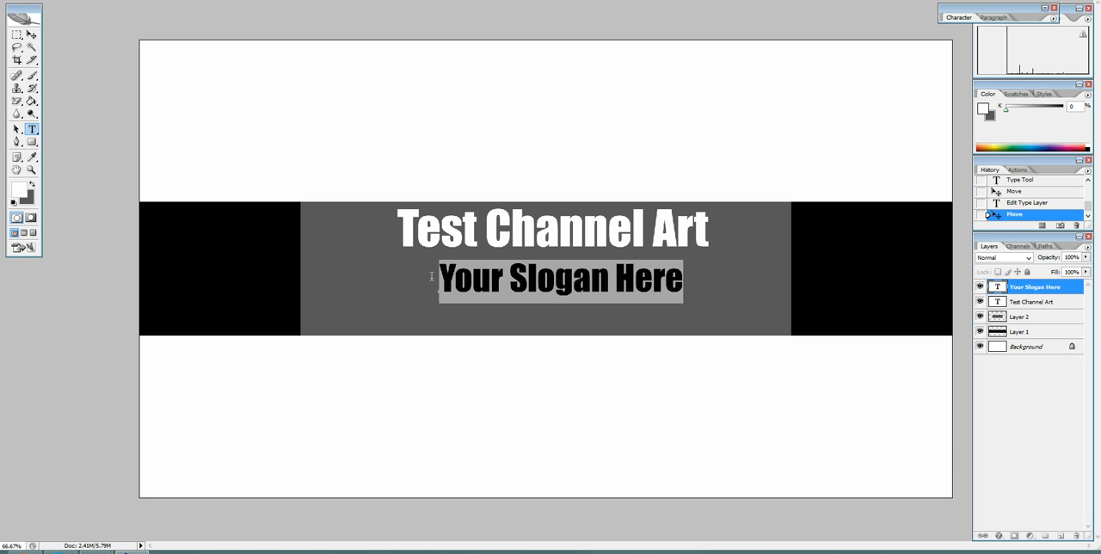
click(1045, 9)
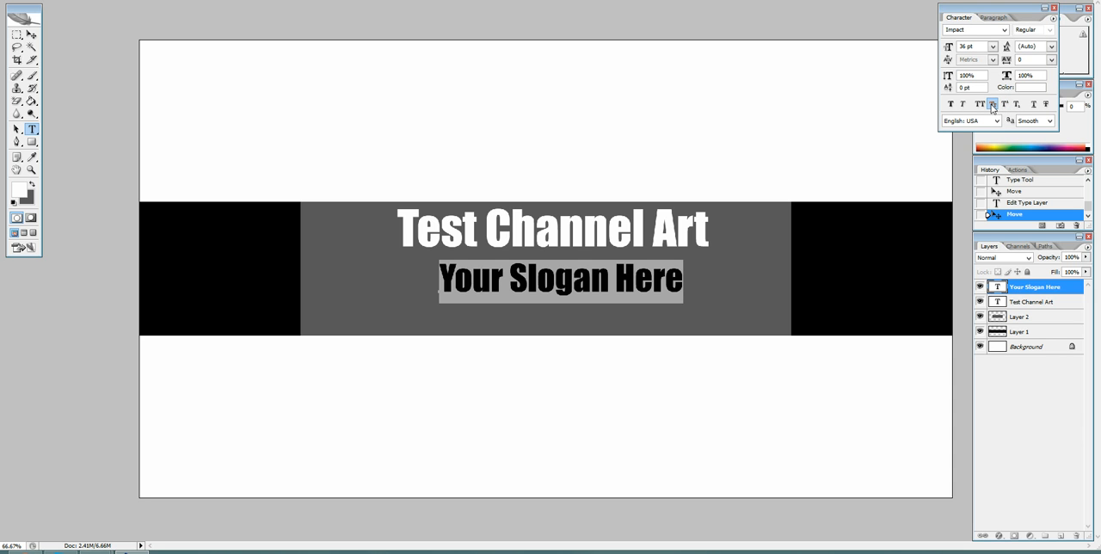
click(992, 104)
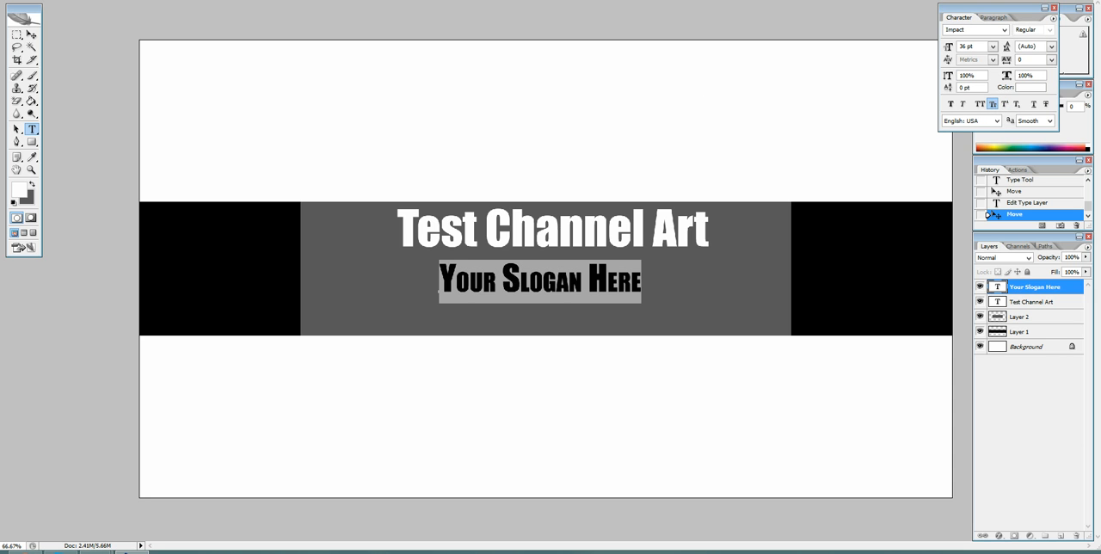
Set the slogan's text size to 48 pt and centre it again under the title.
click(233, 1)
click(244, 150)
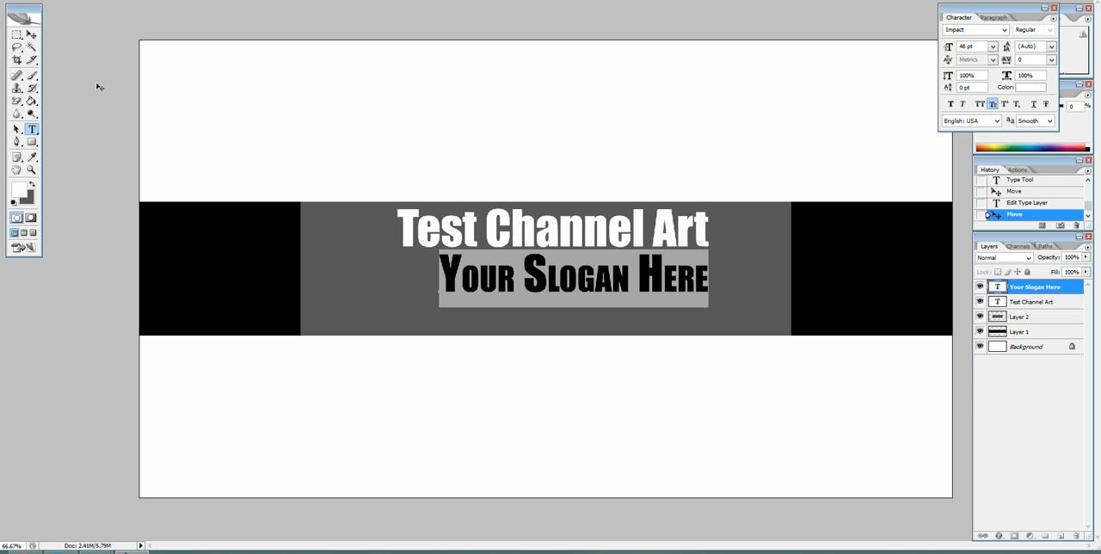
click(31, 35)
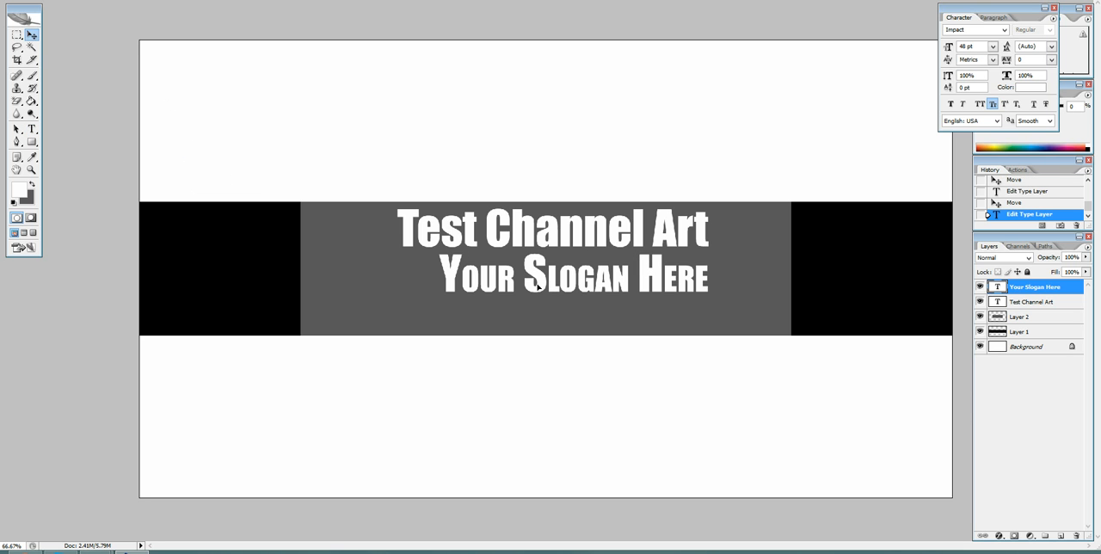
drag(548, 287, 528, 289)
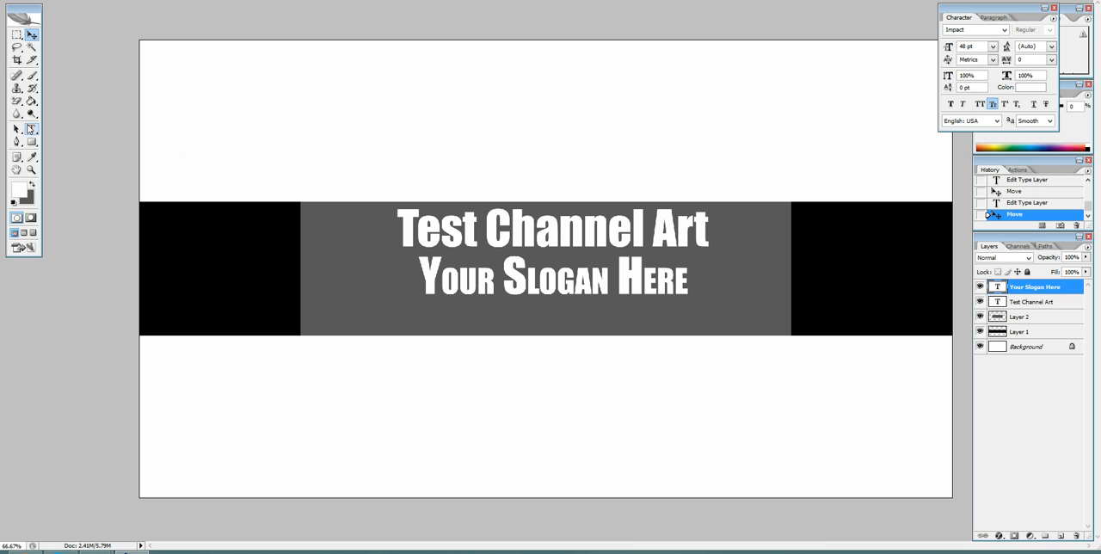
click(1044, 9)
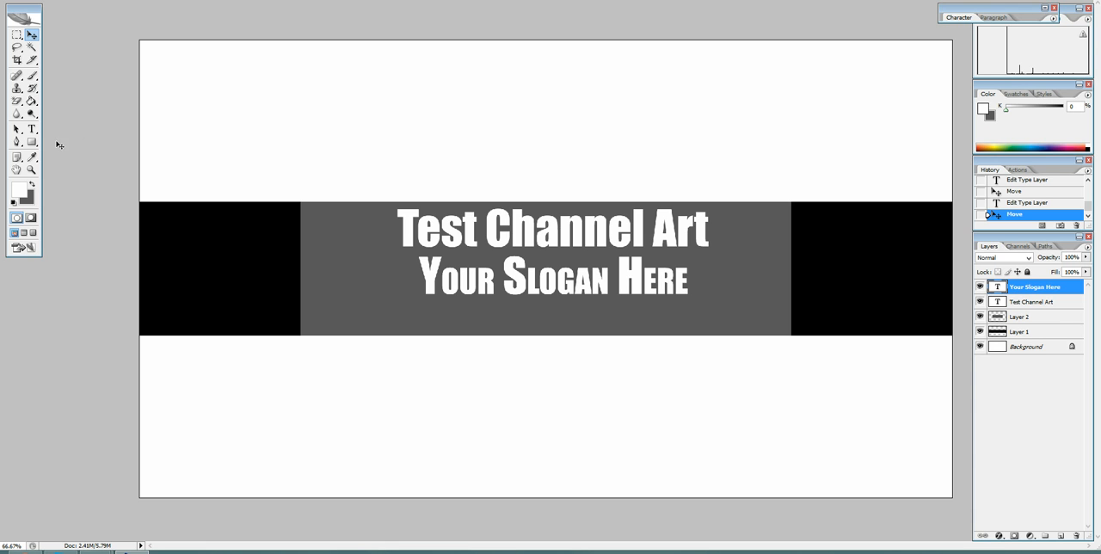
Set the foreground colour to near-black for the Paint Bucket and rasterize the "Your Slogan Here" layer.
click(31, 100)
click(32, 184)
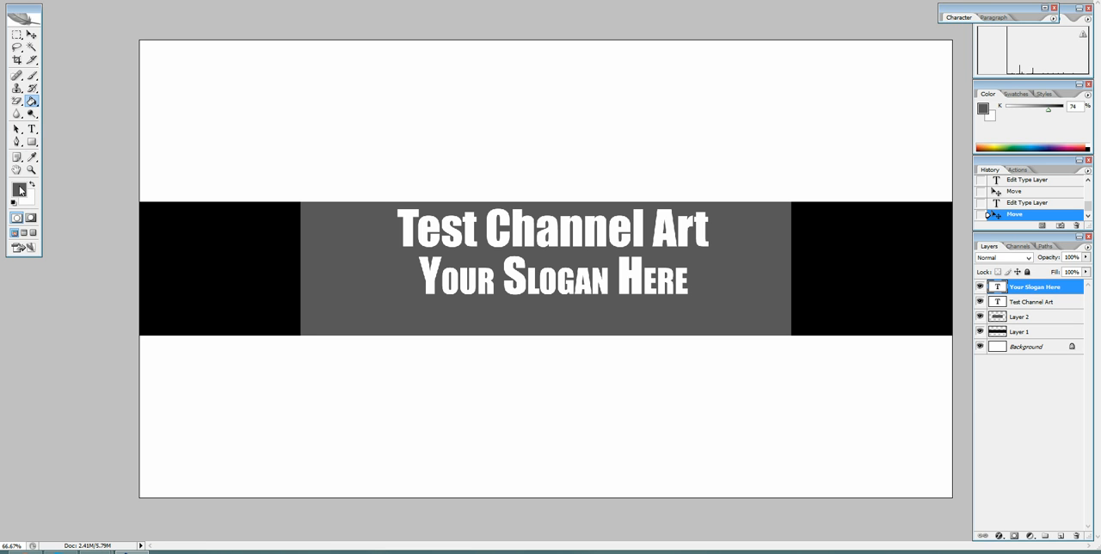
click(20, 191)
drag(413, 228, 417, 255)
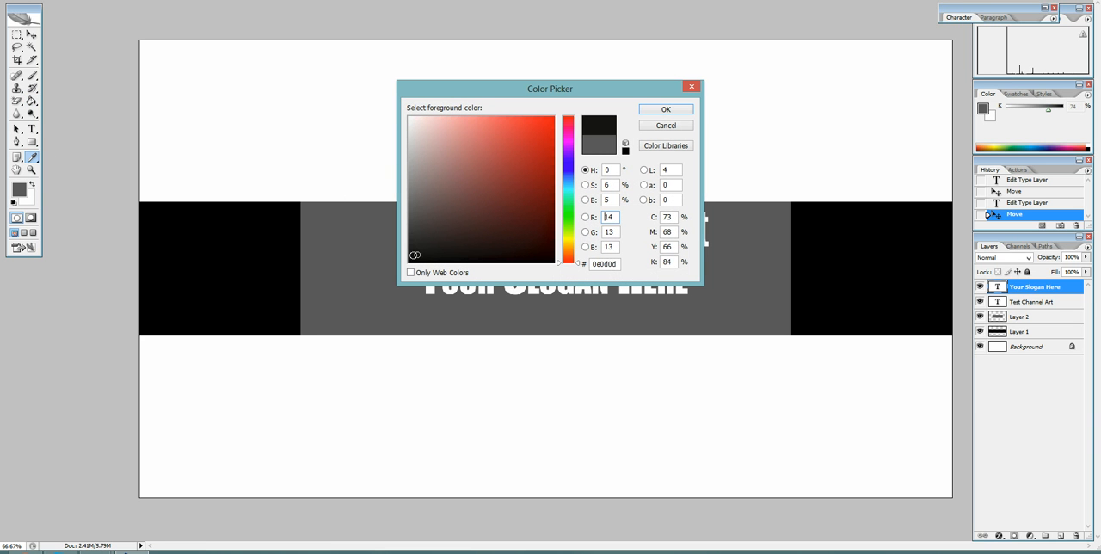
click(682, 110)
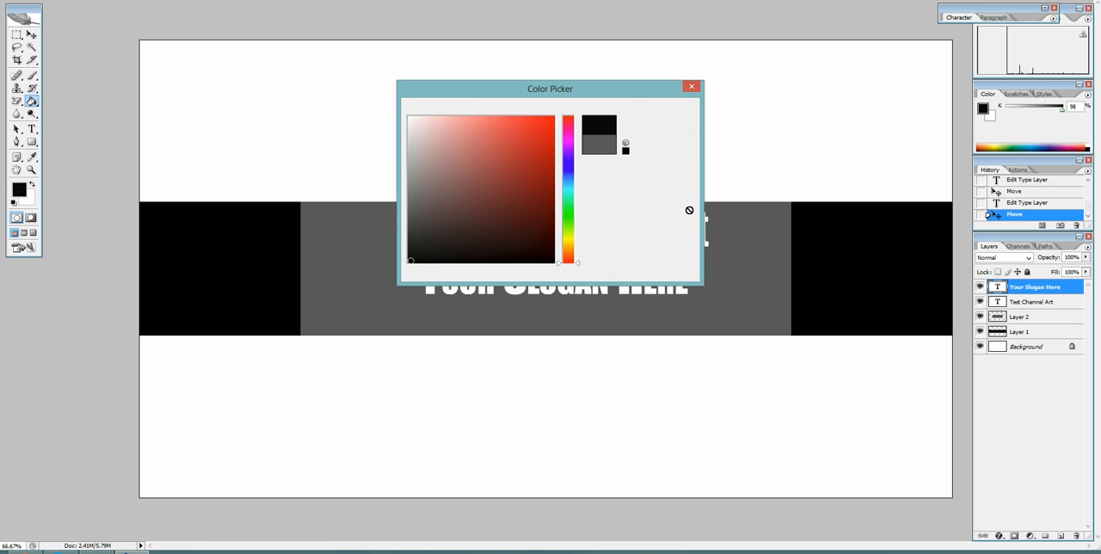
click(729, 241)
click(527, 186)
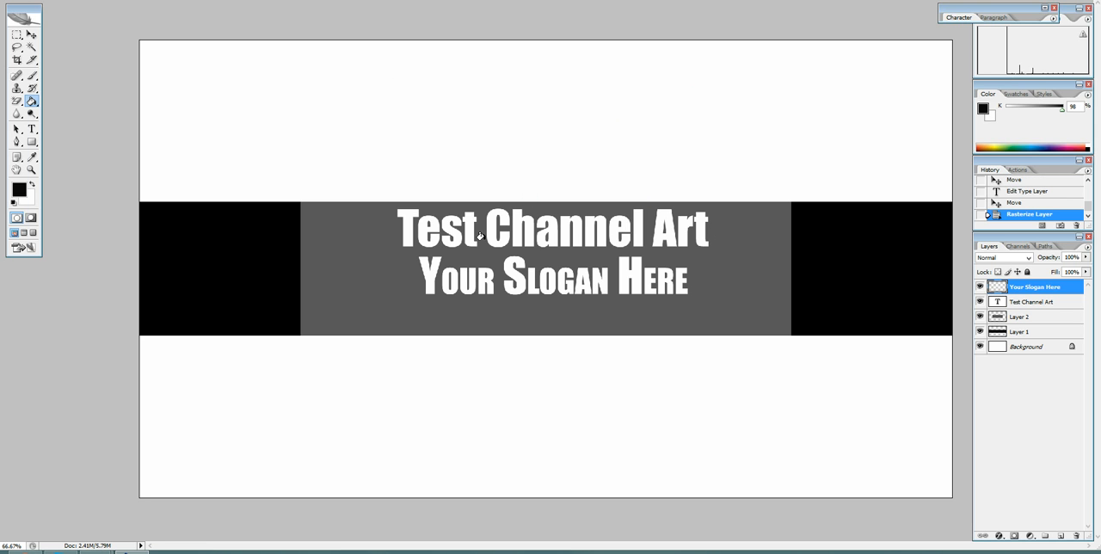
Fill the slogan layer's empty area with near-black and move the "Test Channel Art" layer above it.
click(359, 248)
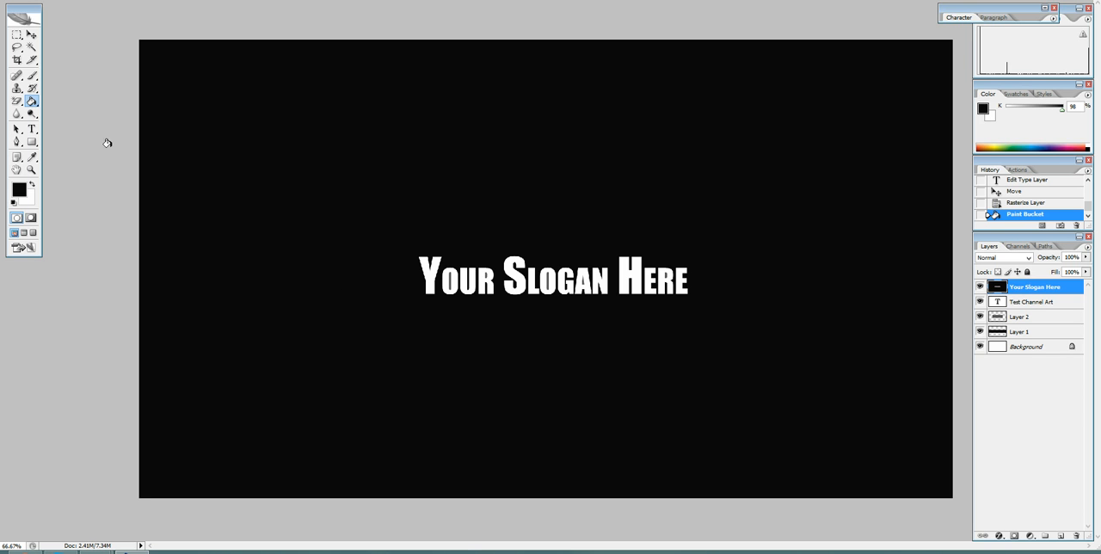
click(39, 0)
click(55, 4)
click(334, 226)
double_click(1046, 303)
drag(1076, 305, 1060, 287)
click(31, 35)
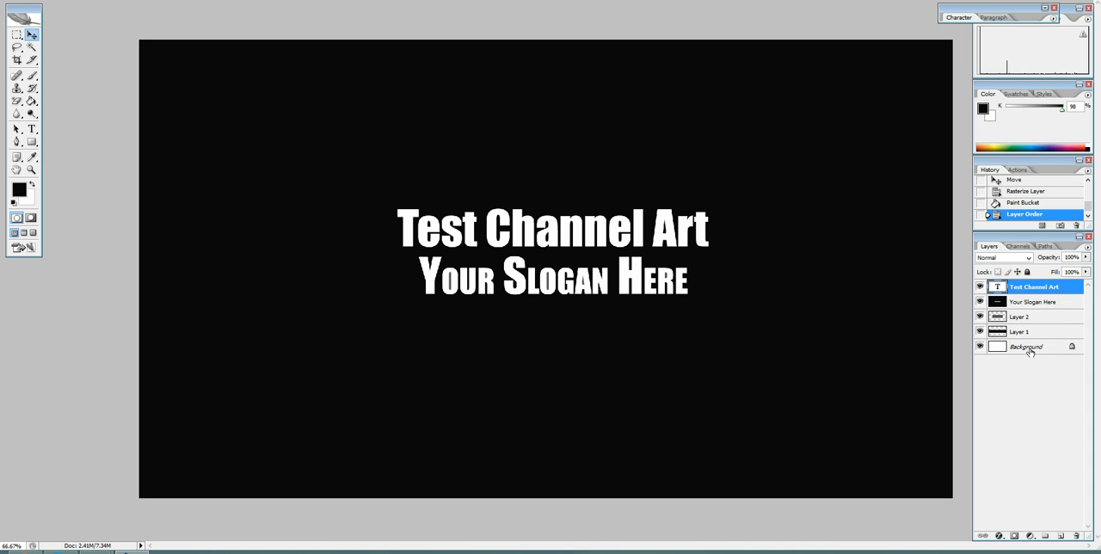
Undo the layer reordering and the near-black fill on the slogan layer.
click(1022, 306)
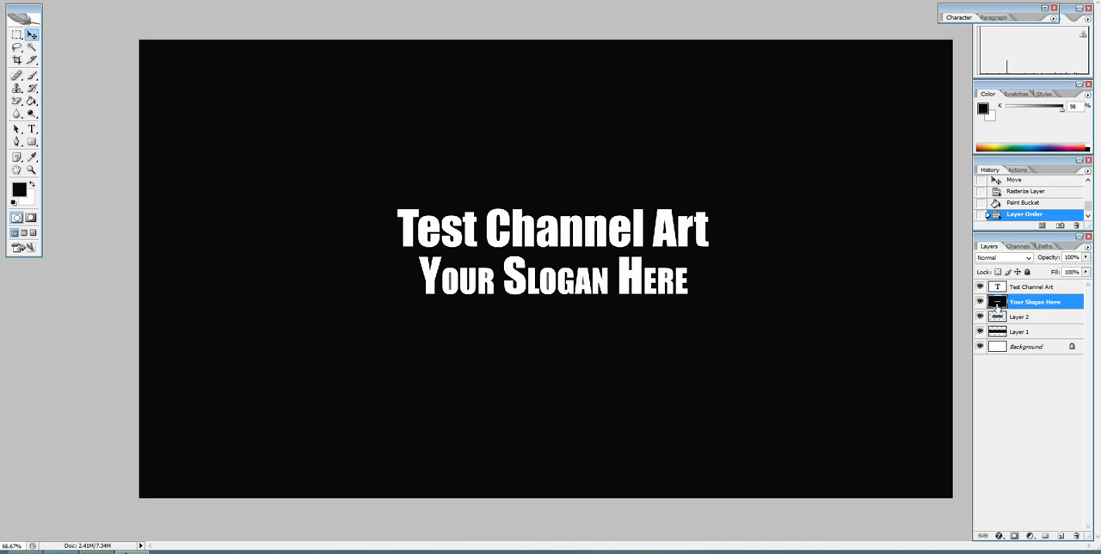
click(40, 0)
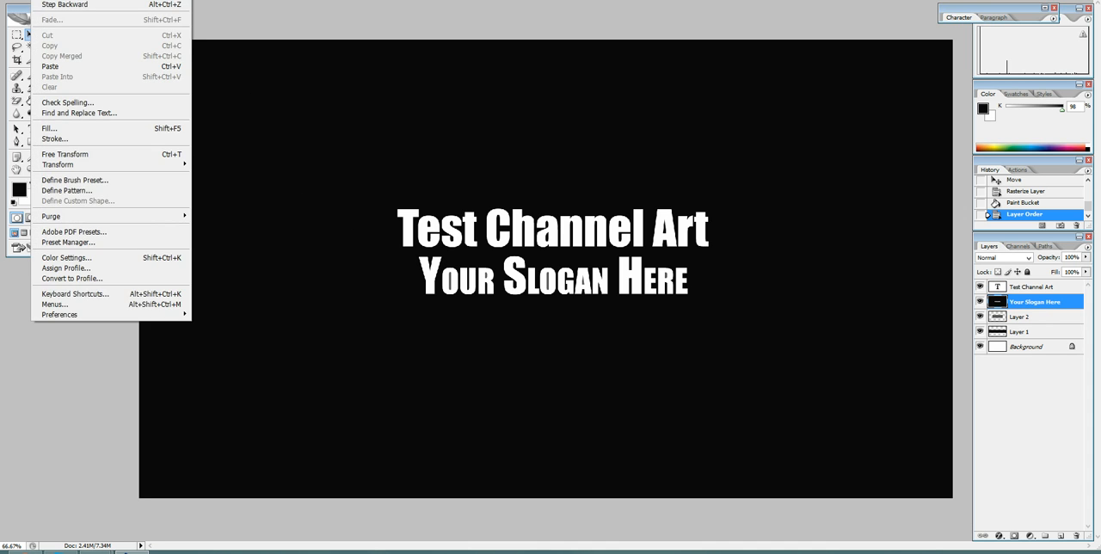
click(65, 4)
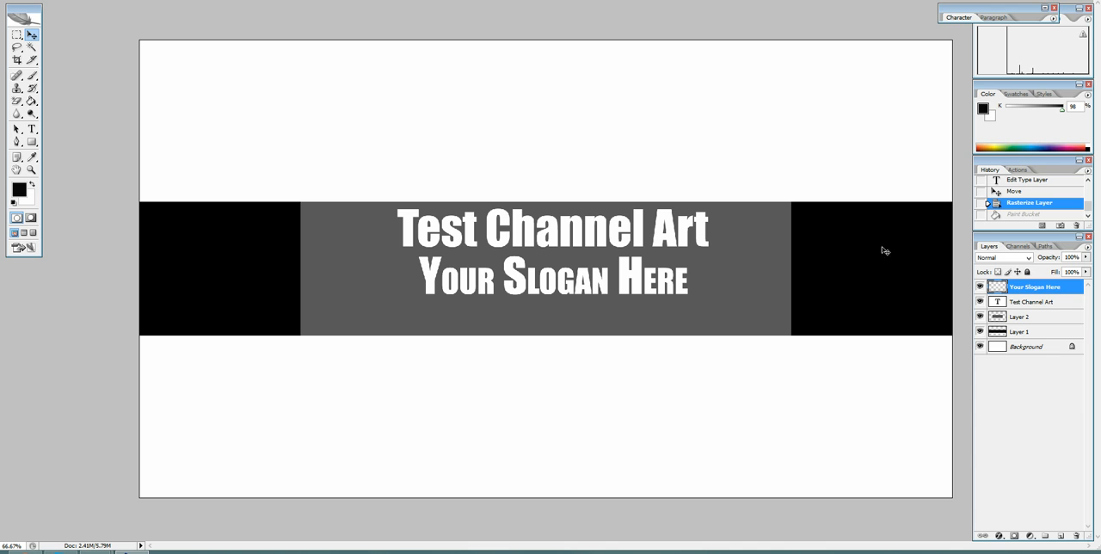
Fill the grey block on Layer 2 with near-black, set the foreground colour to pure black and refill the block.
click(1047, 318)
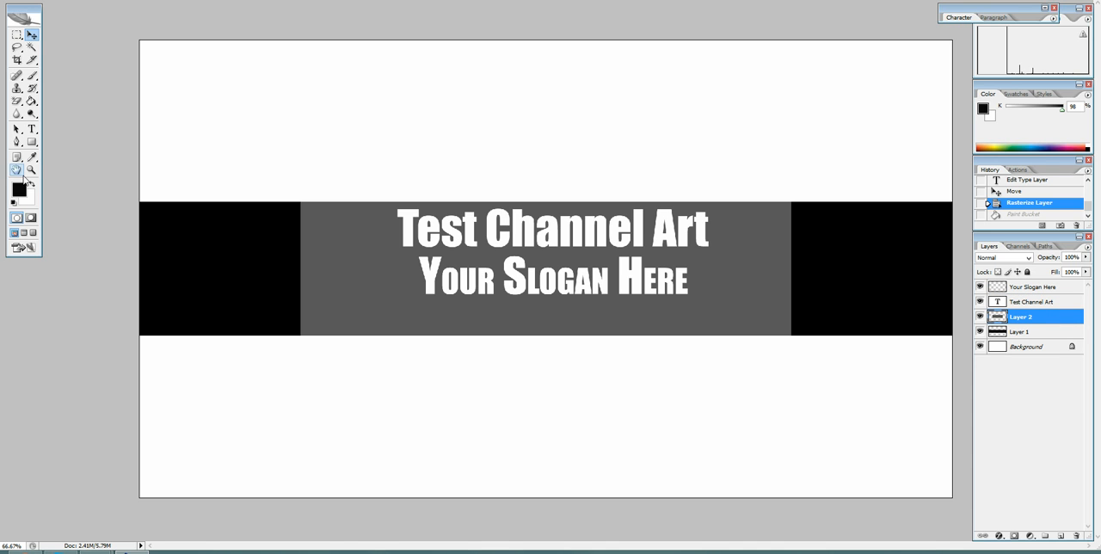
click(1027, 289)
click(1026, 315)
click(33, 102)
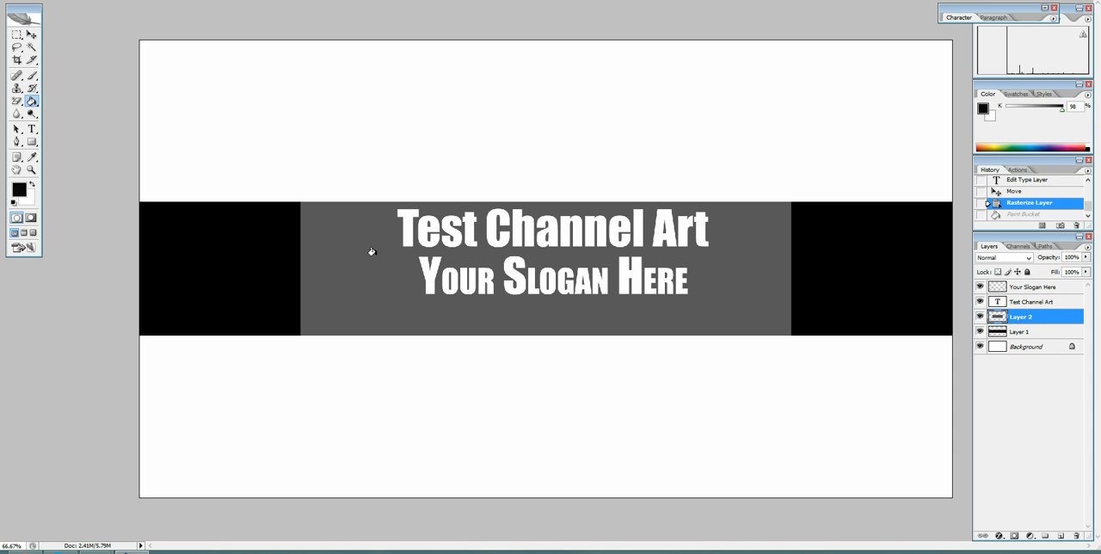
click(369, 322)
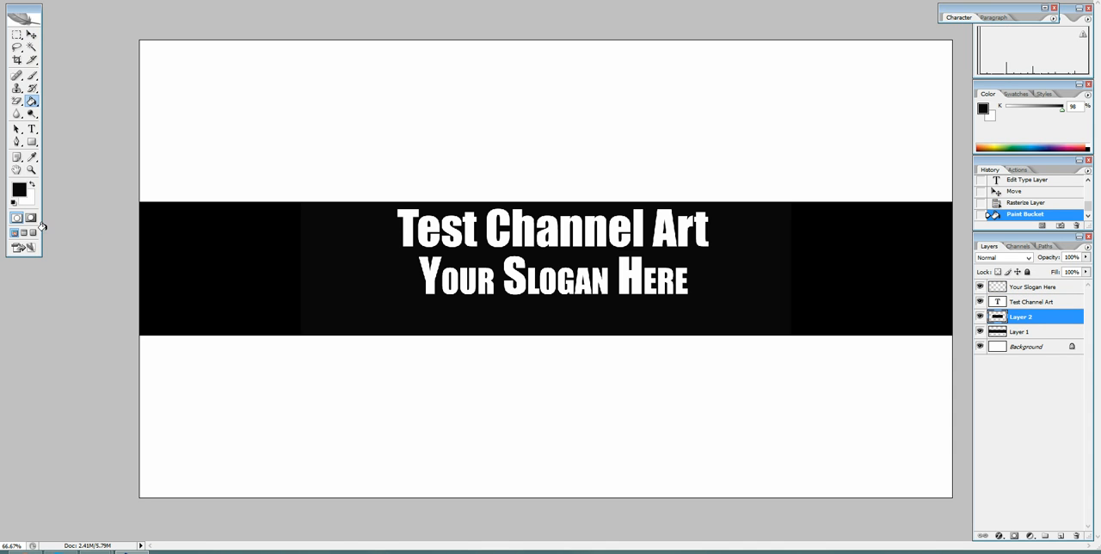
click(19, 189)
click(409, 262)
click(647, 117)
click(364, 233)
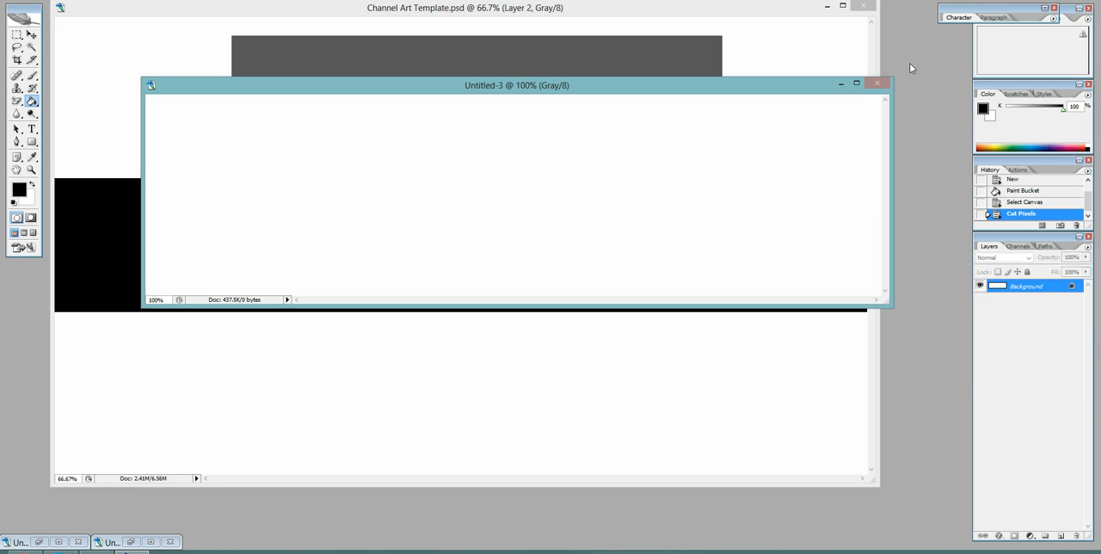
In Channel Art Template.psd, move the grey block onto the black band behind the channel title and fill it with black.
click(877, 83)
click(569, 180)
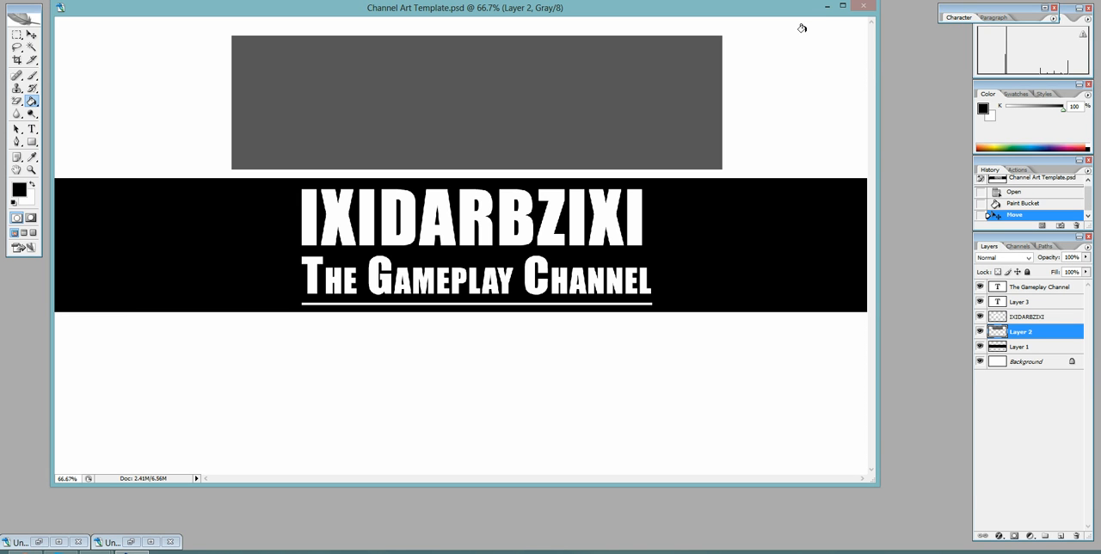
drag(818, 14, 893, 26)
click(31, 34)
drag(418, 77, 434, 223)
drag(699, 262, 682, 262)
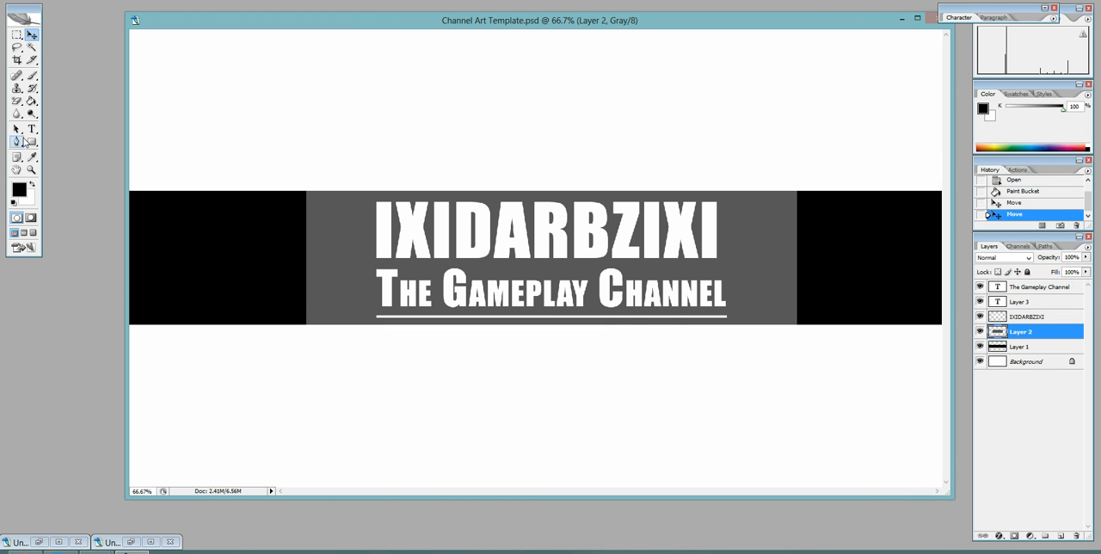
click(31, 101)
click(322, 251)
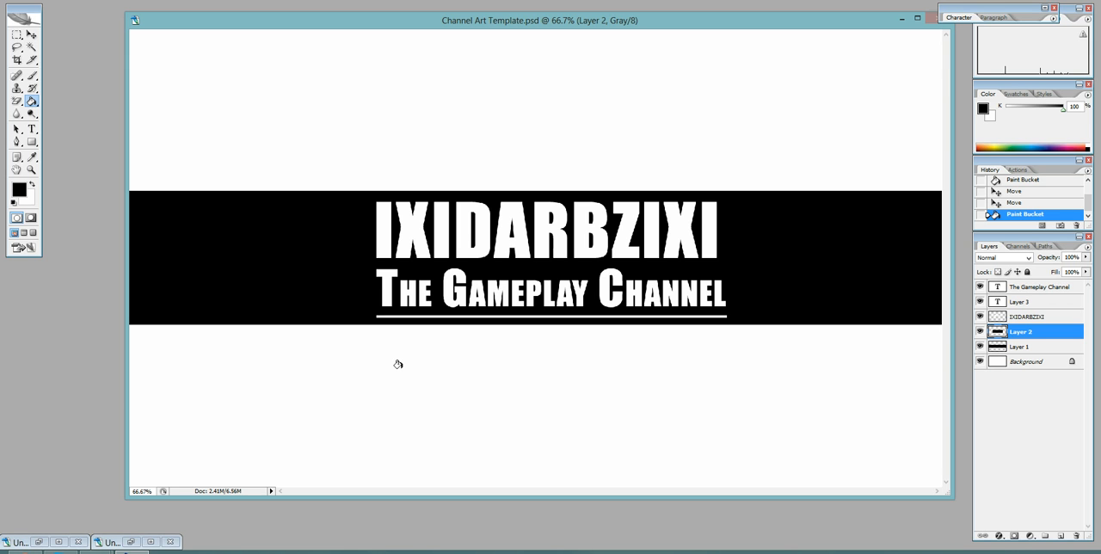
click(977, 552)
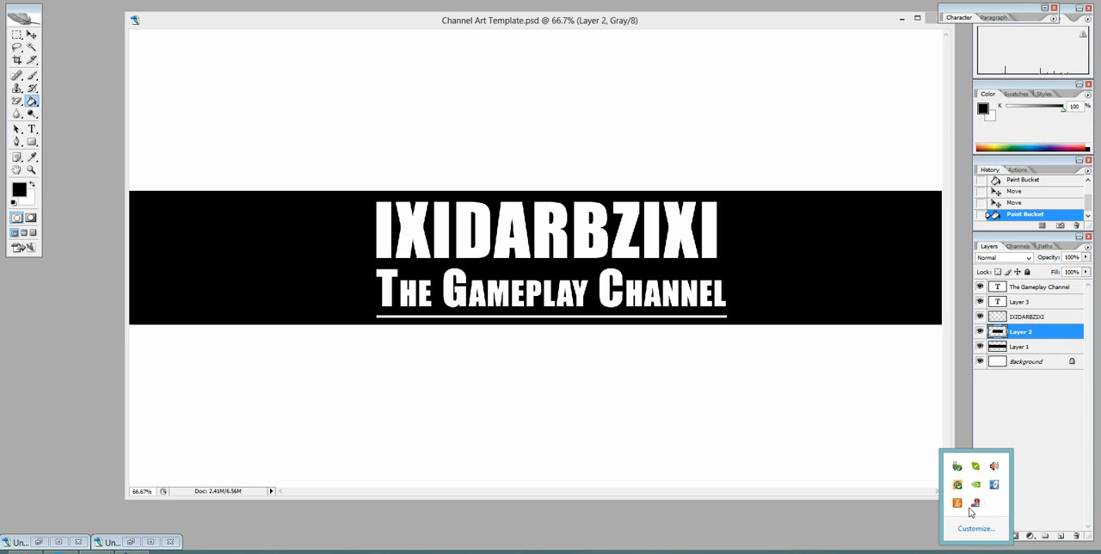
right_click(976, 507)
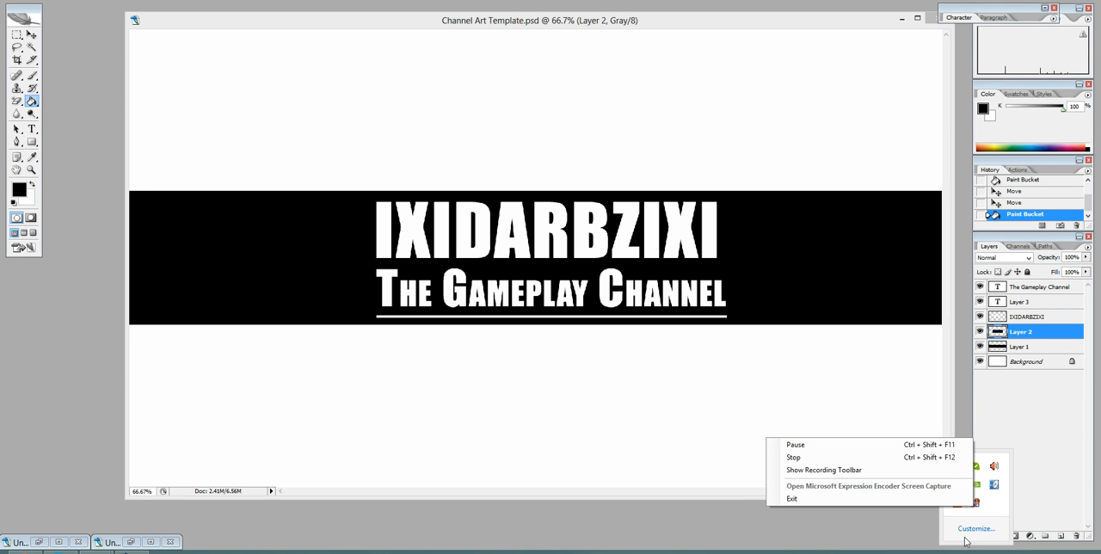
click(857, 469)
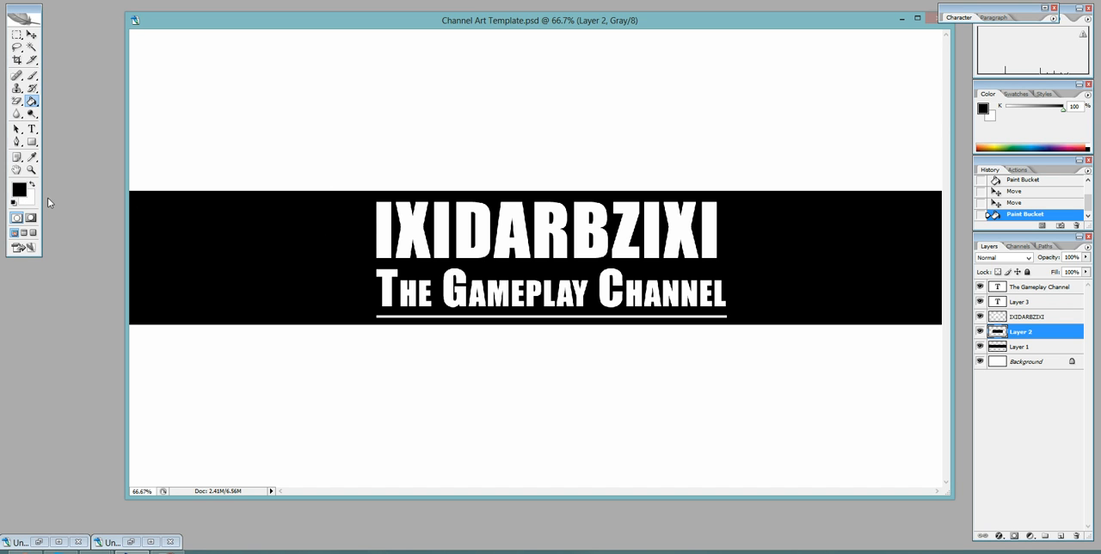
Set the foreground colour to a dark grey of 82% K and fill the central block on Layer 2 with it.
key(i)
click(19, 189)
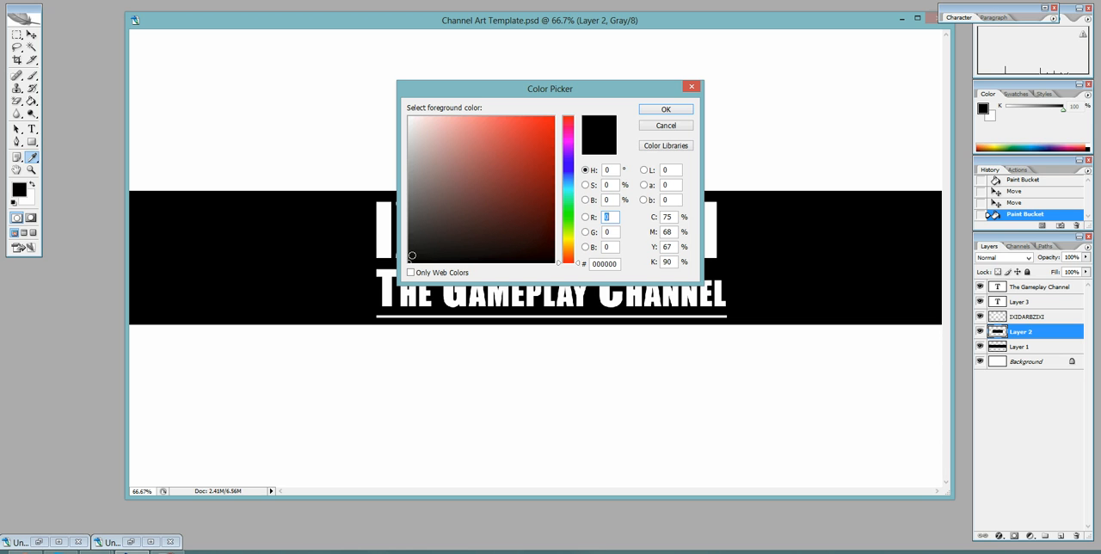
drag(411, 258, 409, 227)
click(654, 110)
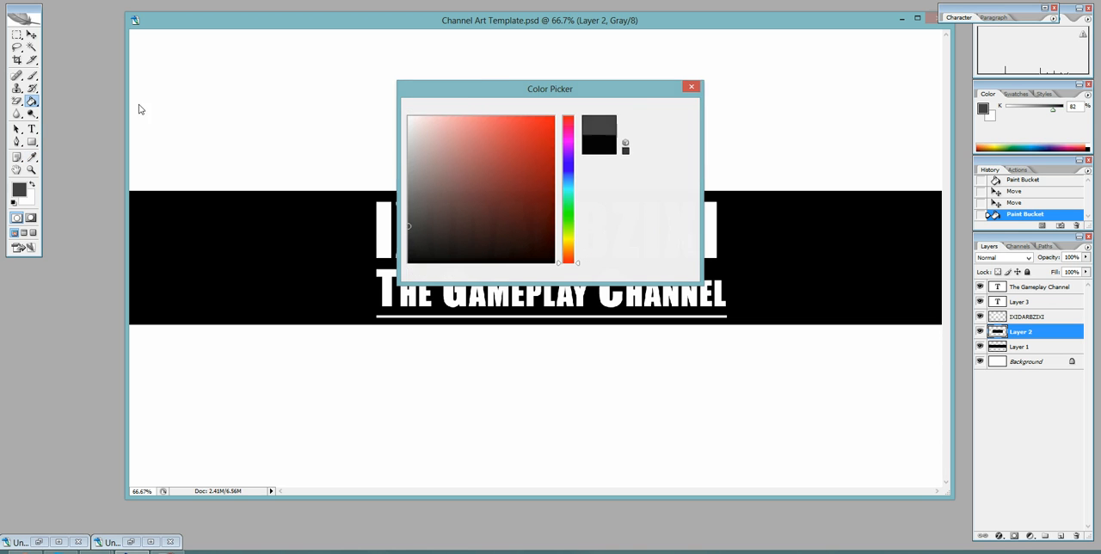
key(g)
click(332, 215)
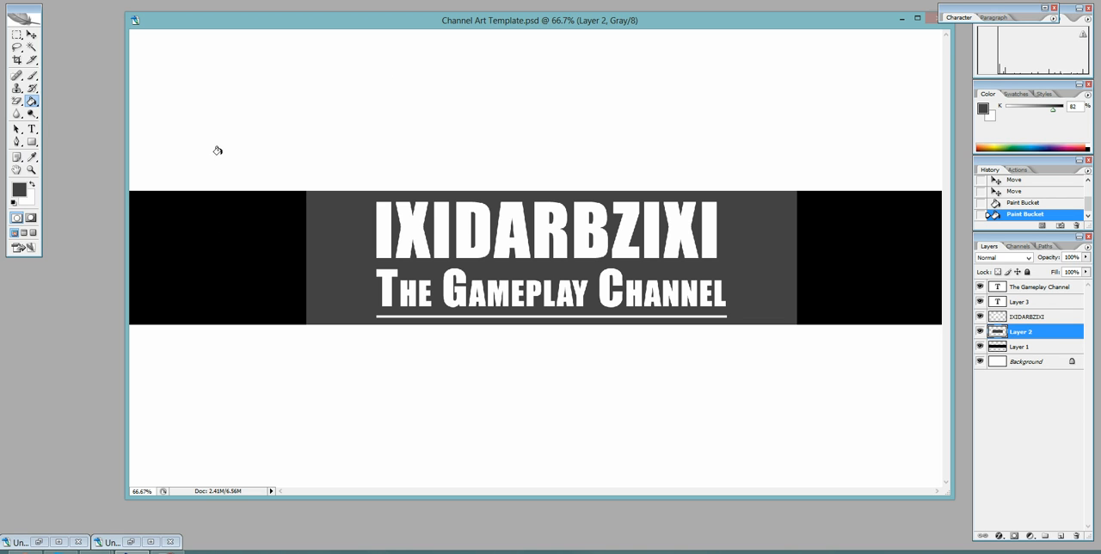
click(31, 35)
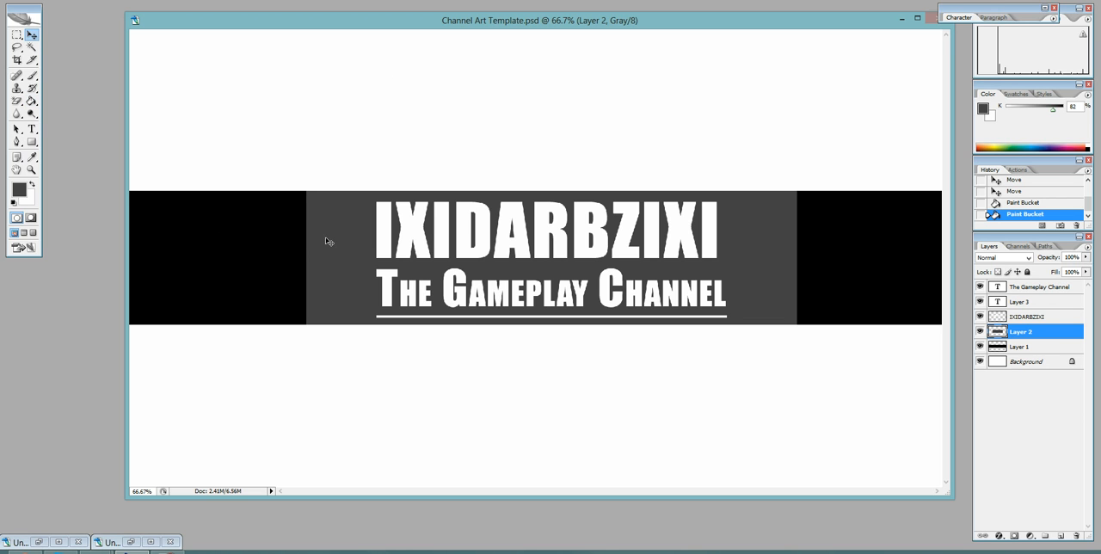